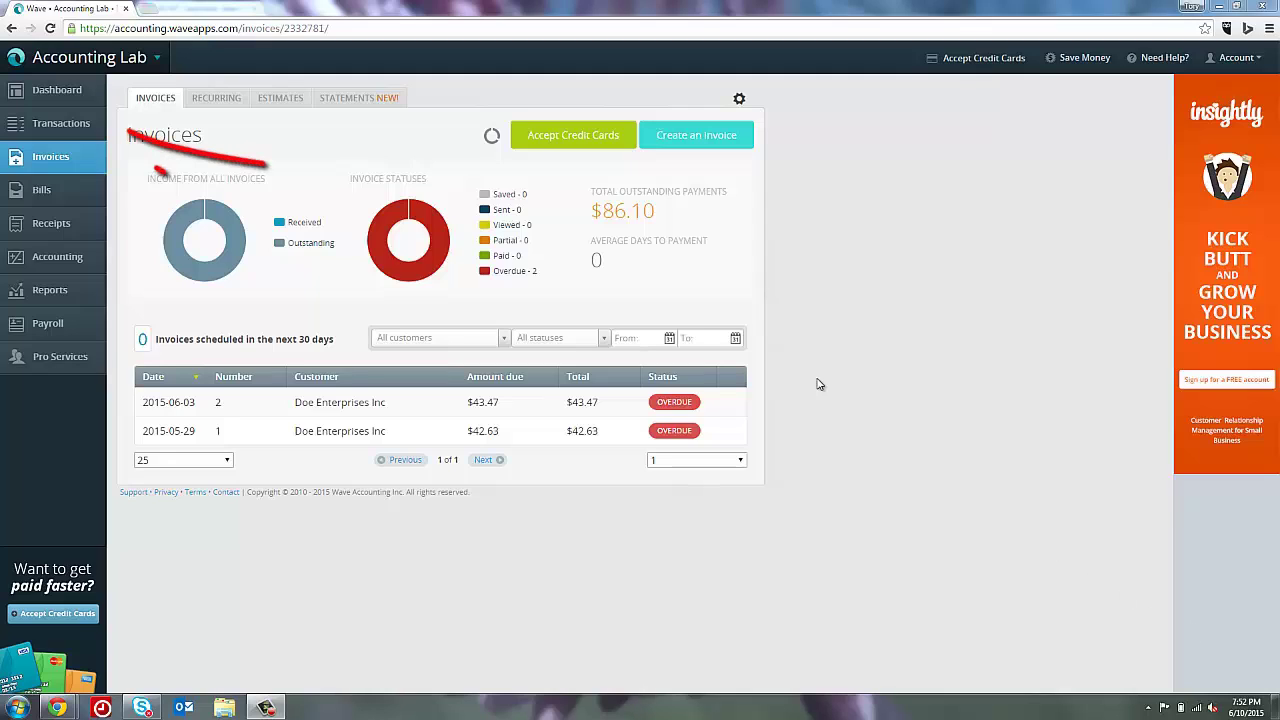
Record the 42.19 transfer transaction as a payment for Doe Enterprises Inc invoice #1 and check the invoice list
{"action": "left_click", "coordinate": [86, 126]}
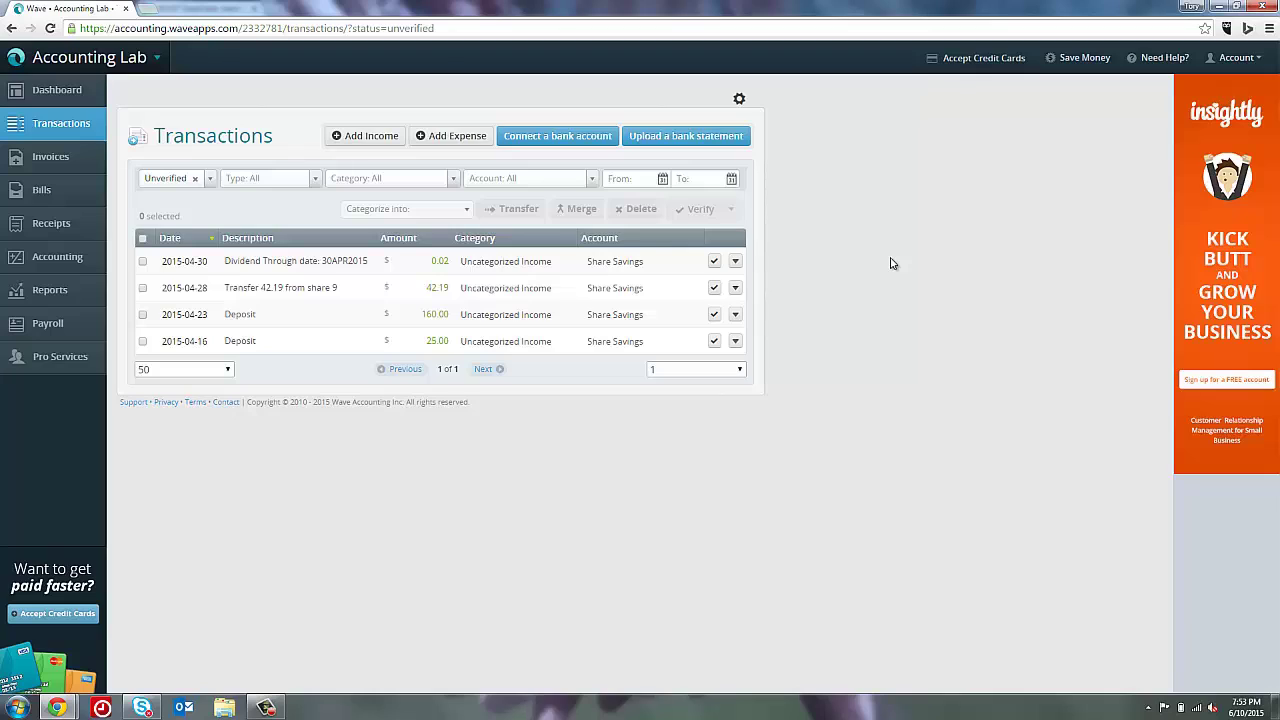
{"action": "left_click", "coordinate": [736, 288]}
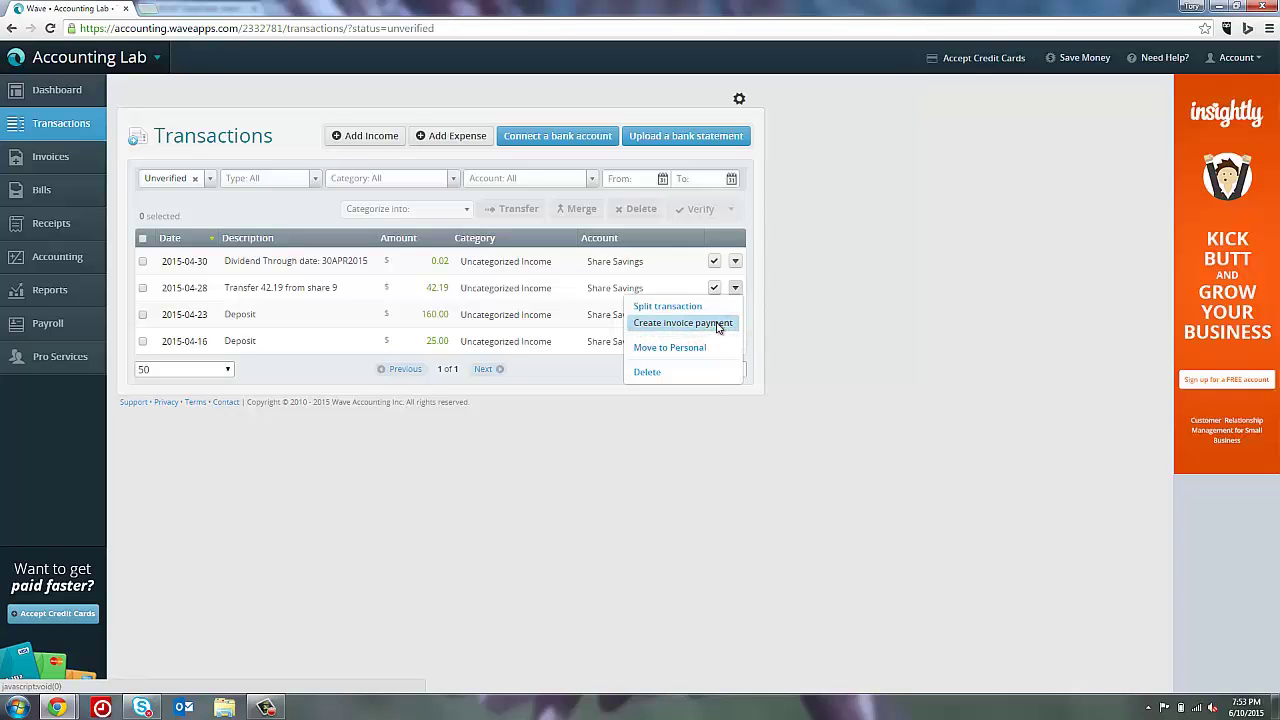
{"action": "left_click", "coordinate": [718, 324]}
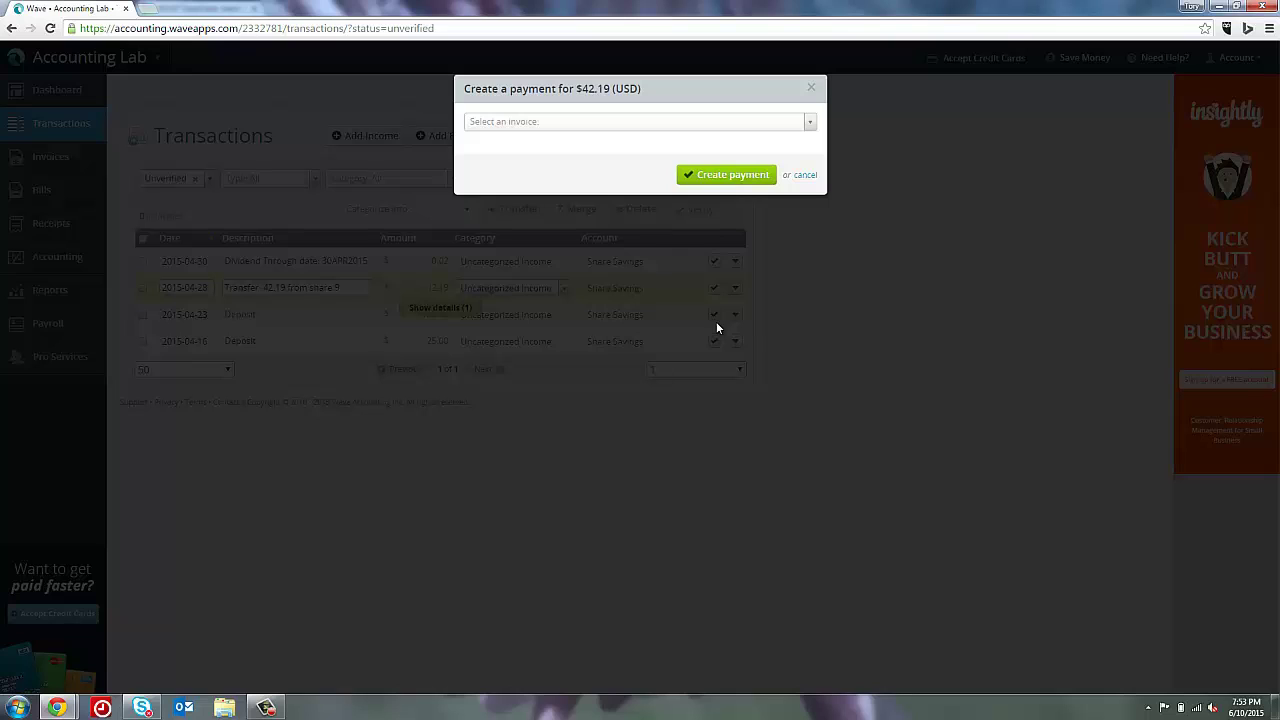
{"action": "left_click", "coordinate": [809, 129]}
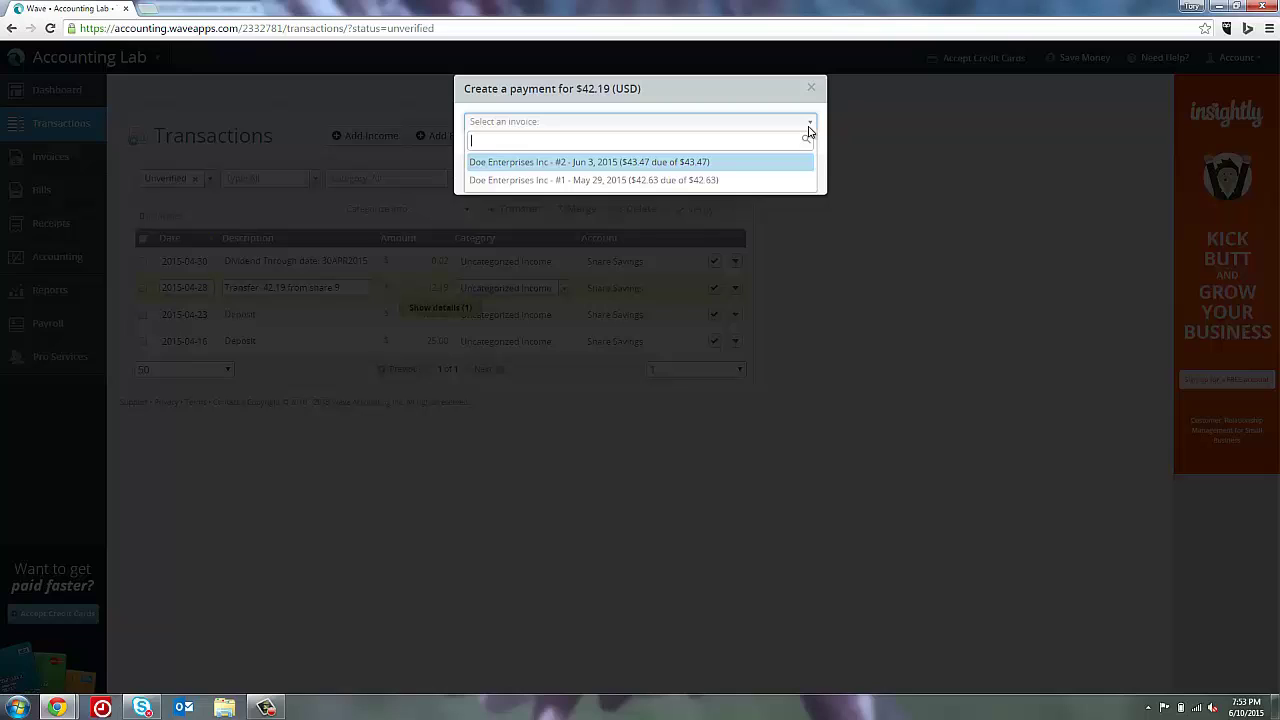
{"action": "left_click", "coordinate": [759, 181]}
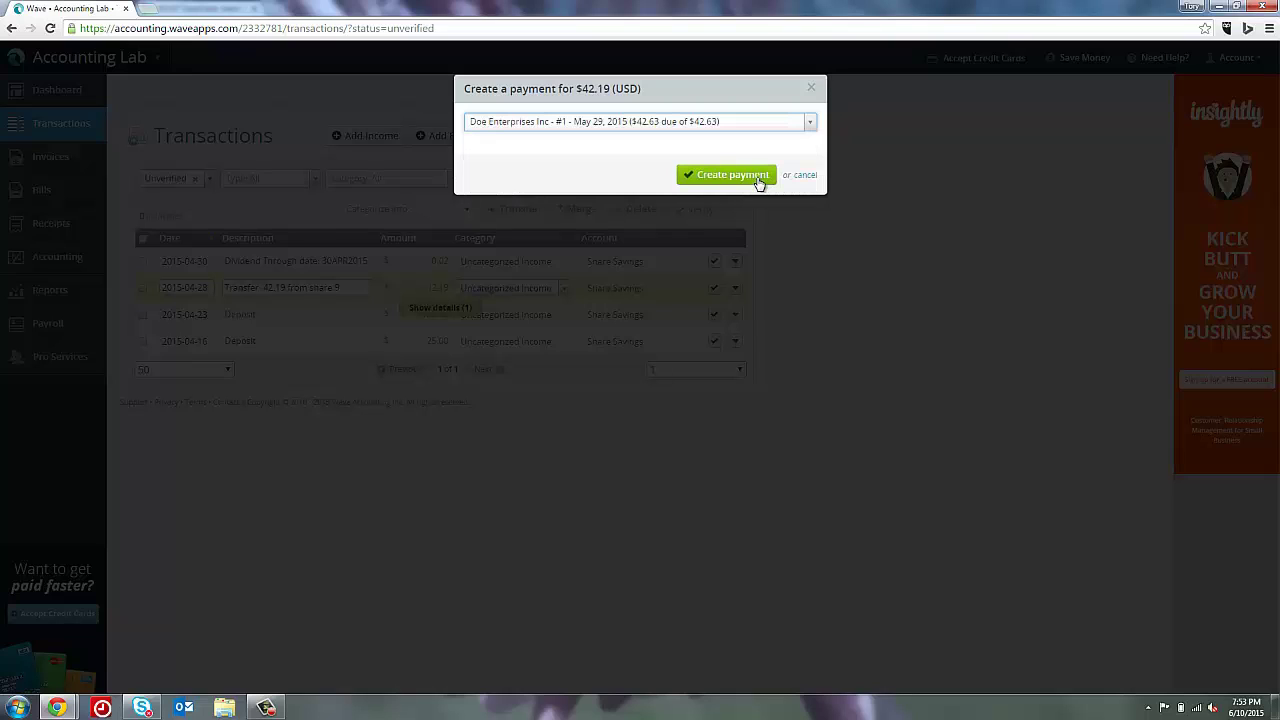
{"action": "left_click", "coordinate": [745, 181]}
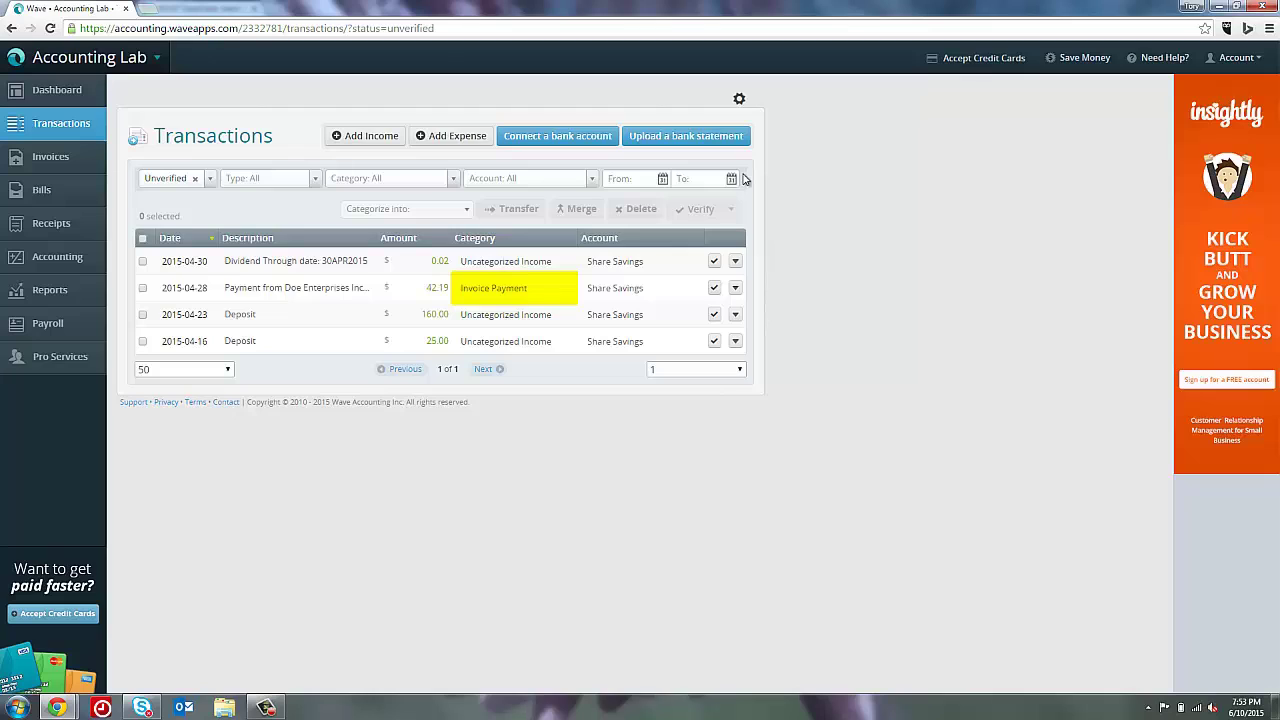
{"action": "left_click", "coordinate": [46, 164]}
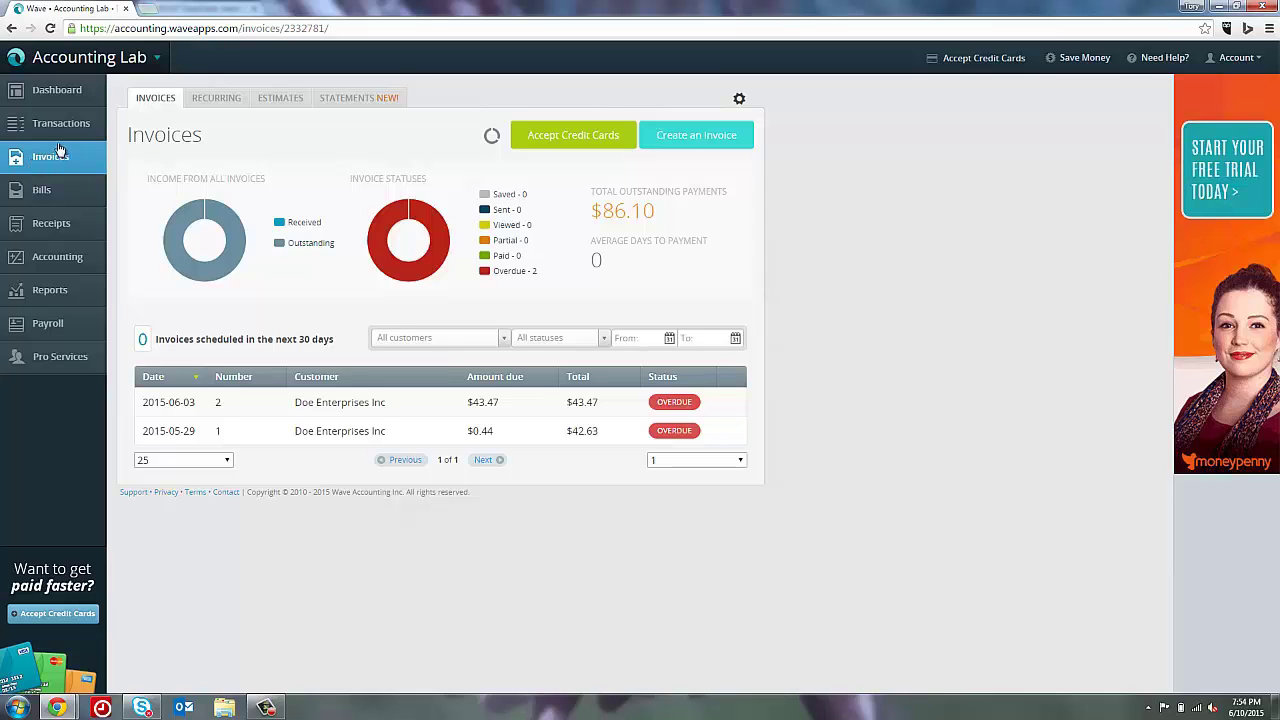
Create an invoice payment from the 160.00 deposit for Doe Enterprises Inc invoice #2
{"action": "left_click", "coordinate": [54, 131]}
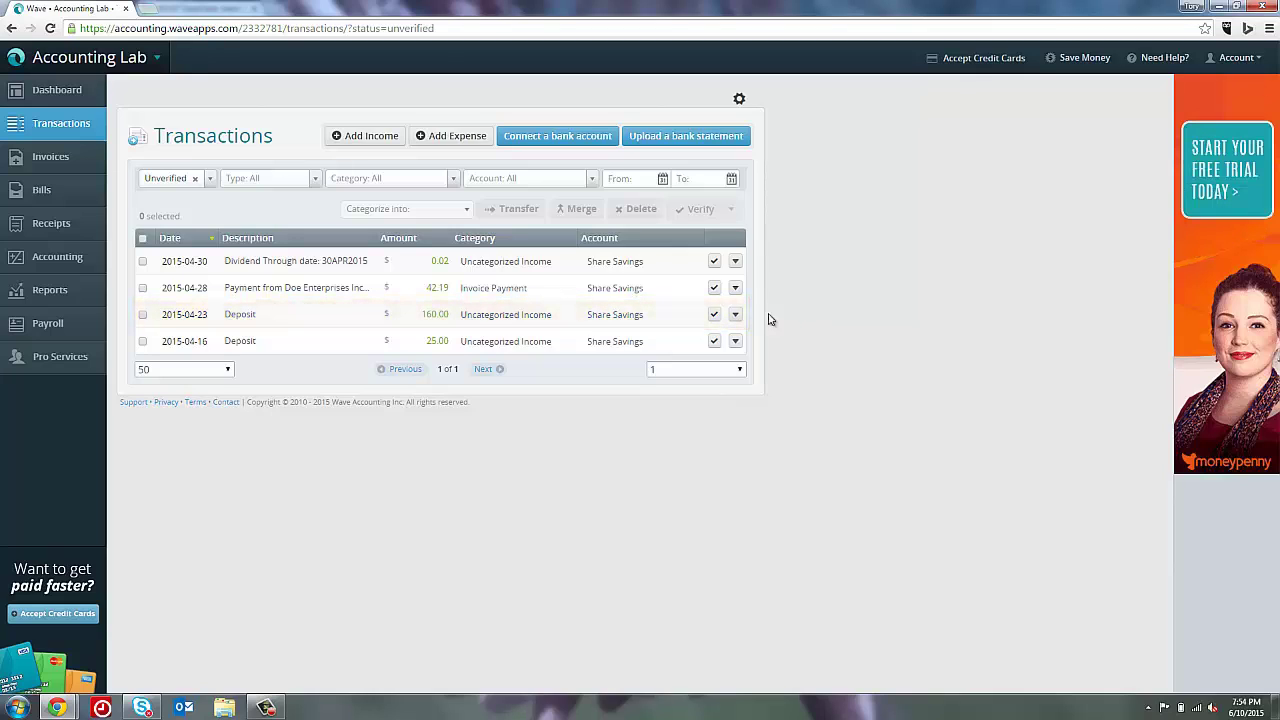
{"action": "left_click", "coordinate": [735, 315]}
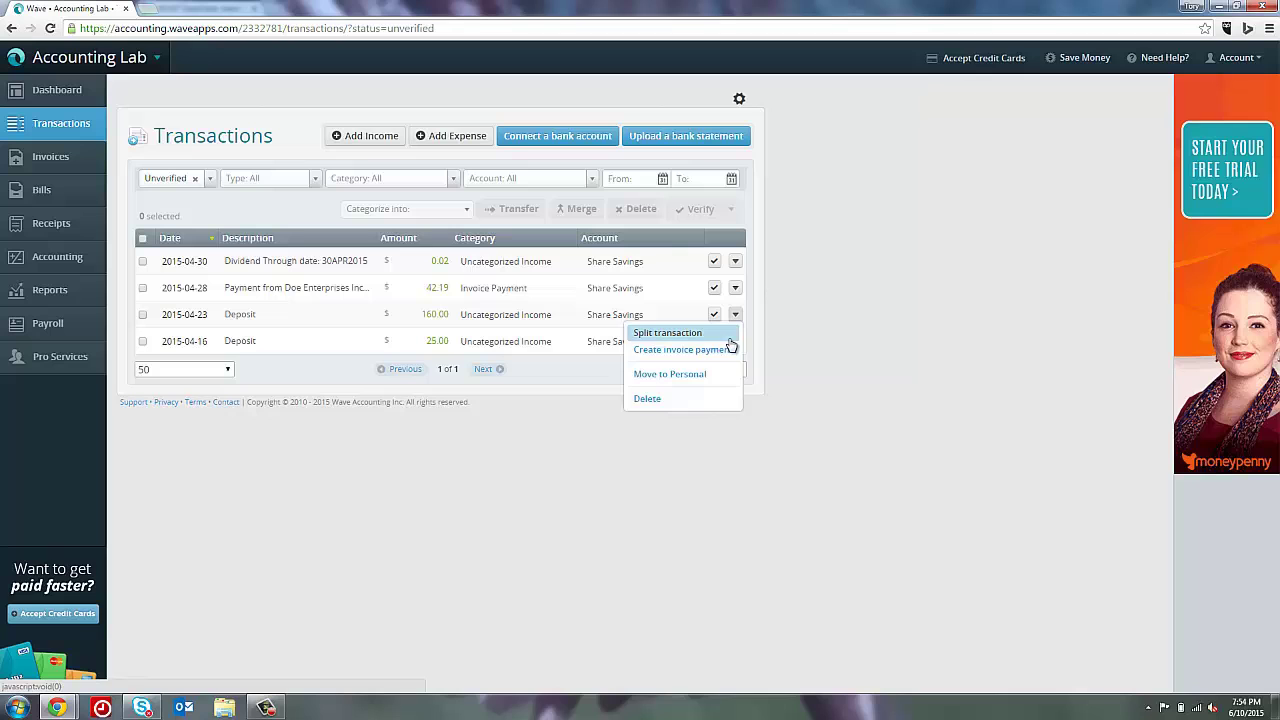
{"action": "left_click", "coordinate": [682, 349]}
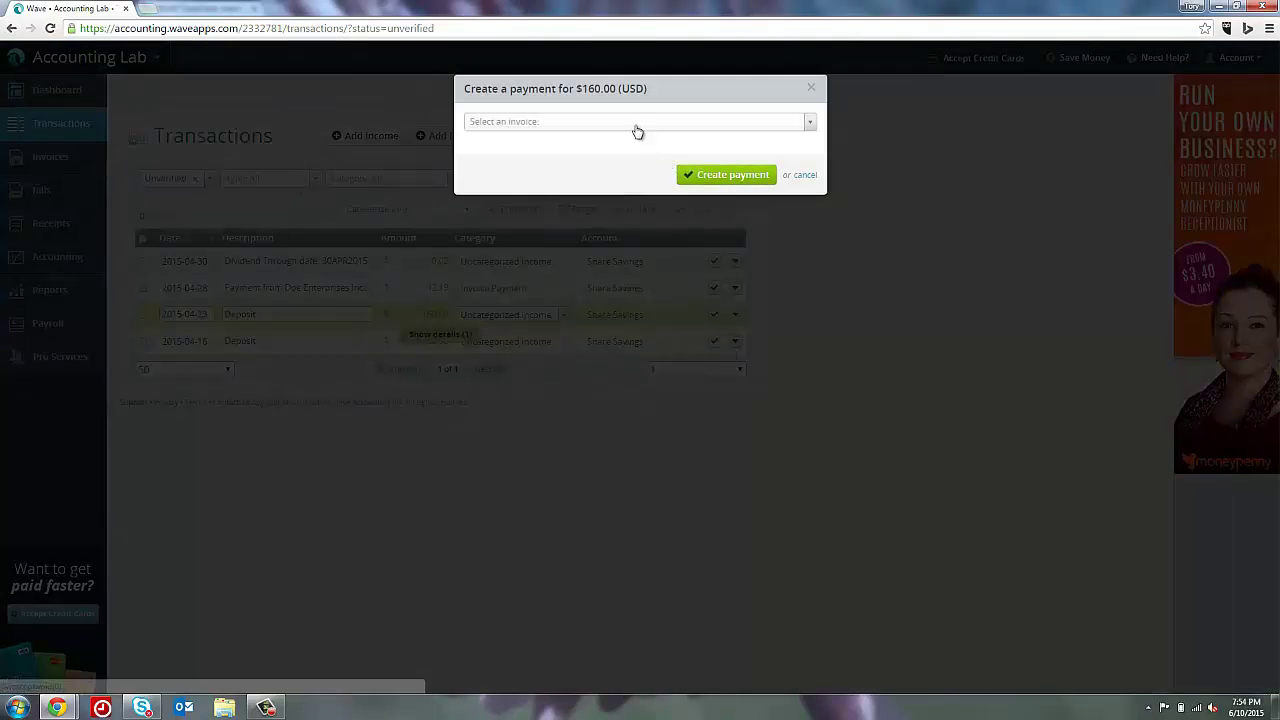
{"action": "left_click", "coordinate": [637, 128]}
{"action": "left_click", "coordinate": [631, 165]}
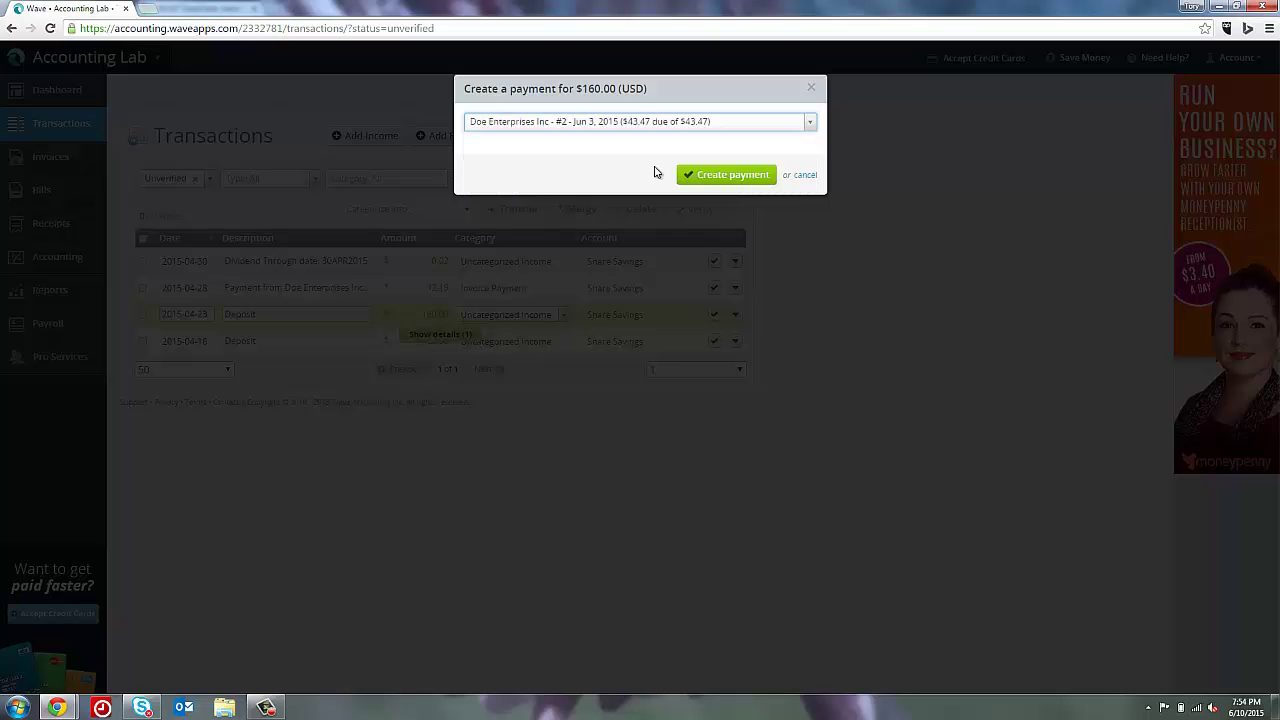
{"action": "left_click", "coordinate": [709, 177]}
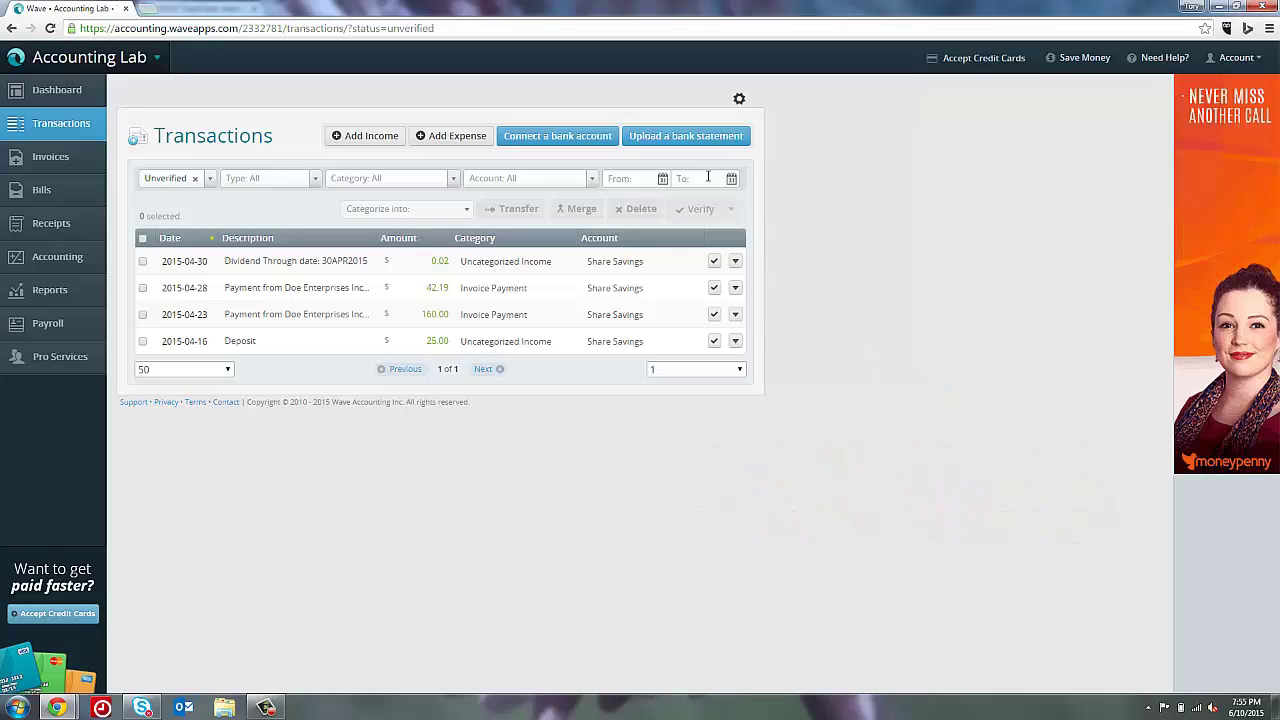
View invoice #2 from the invoice list and delete its April 23rd, 2015 deposit payment
{"action": "left_click", "coordinate": [84, 155]}
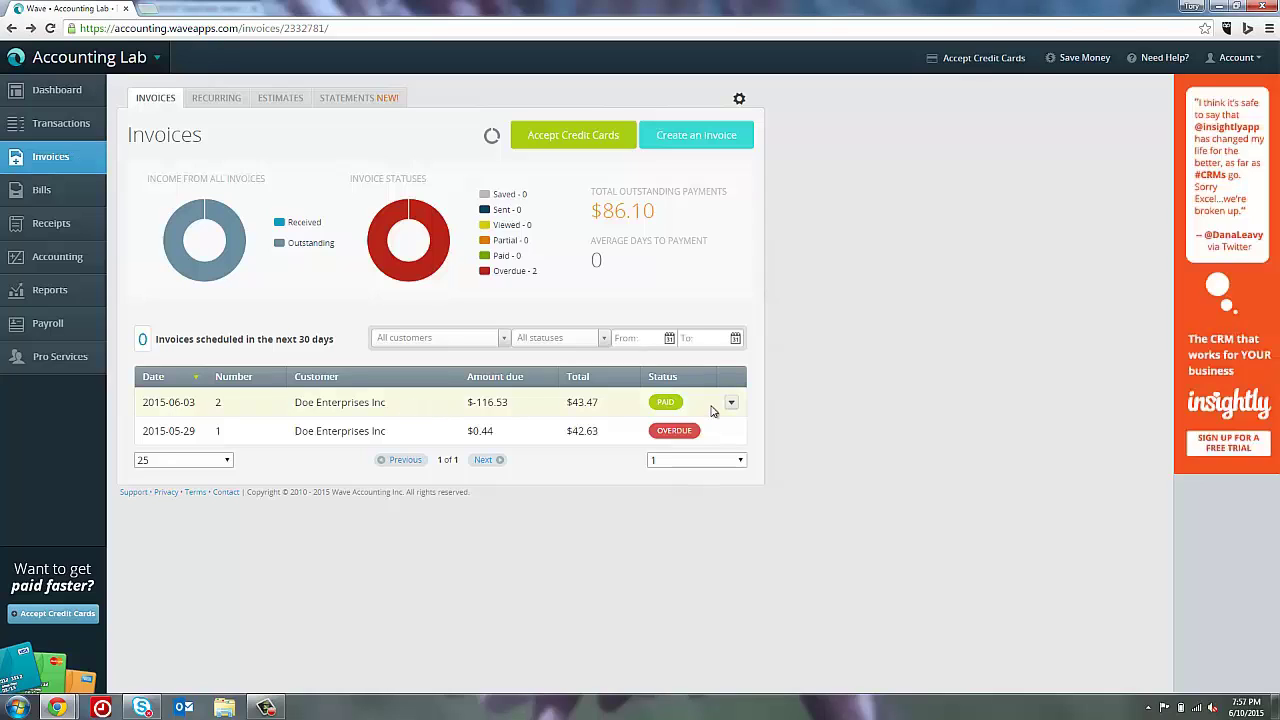
{"action": "left_click", "coordinate": [731, 403]}
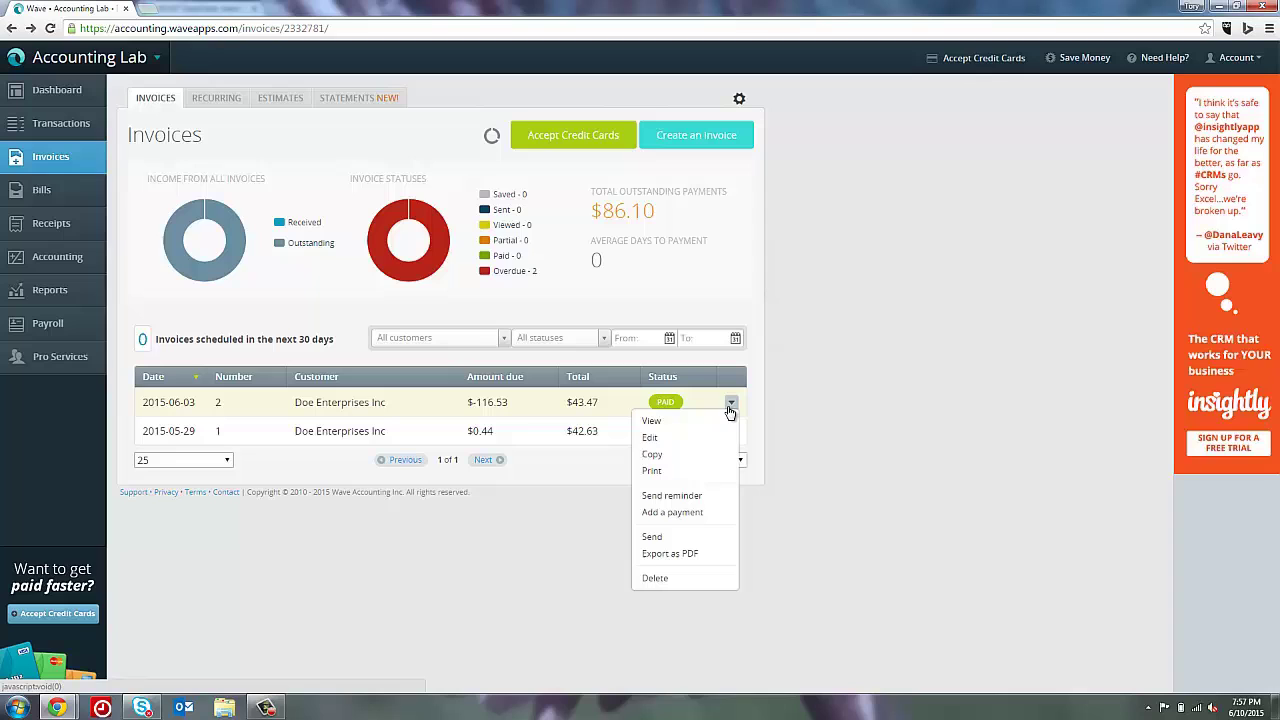
{"action": "left_click", "coordinate": [680, 422]}
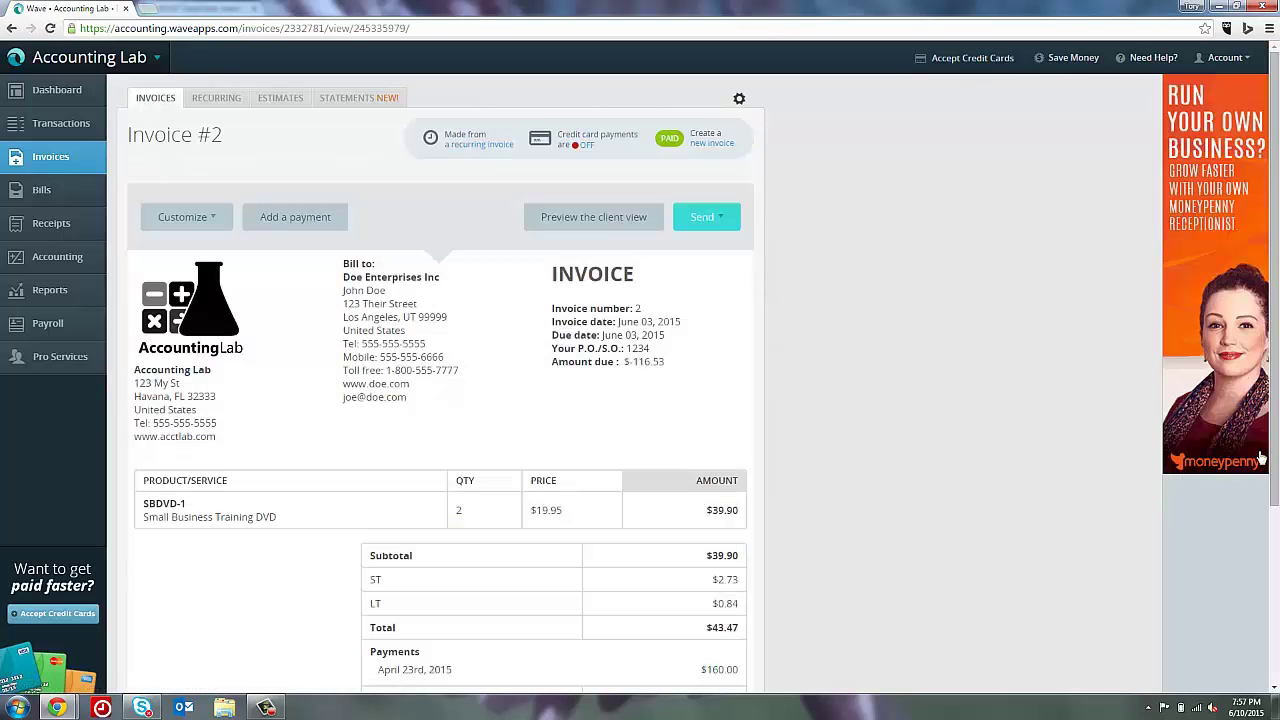
{"action": "left_click_drag", "start_coordinate": [1262, 460], "coordinate": [1272, 665]}
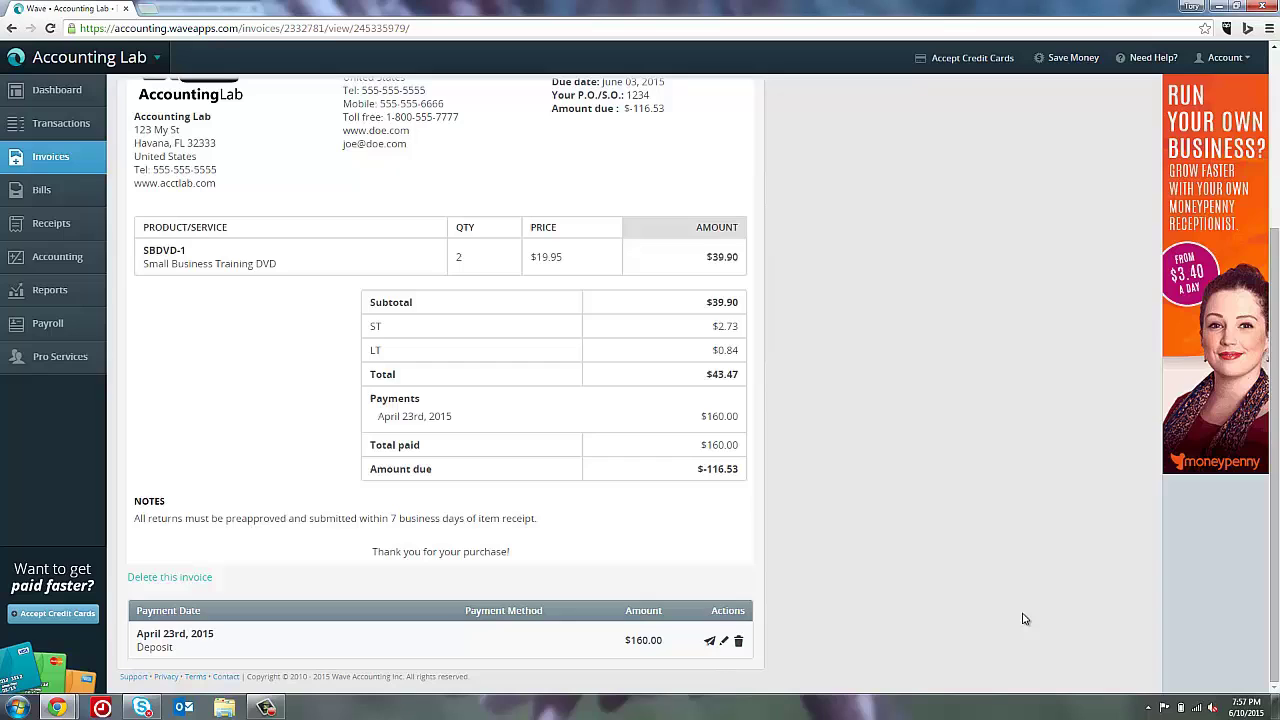
{"action": "left_click", "coordinate": [738, 645]}
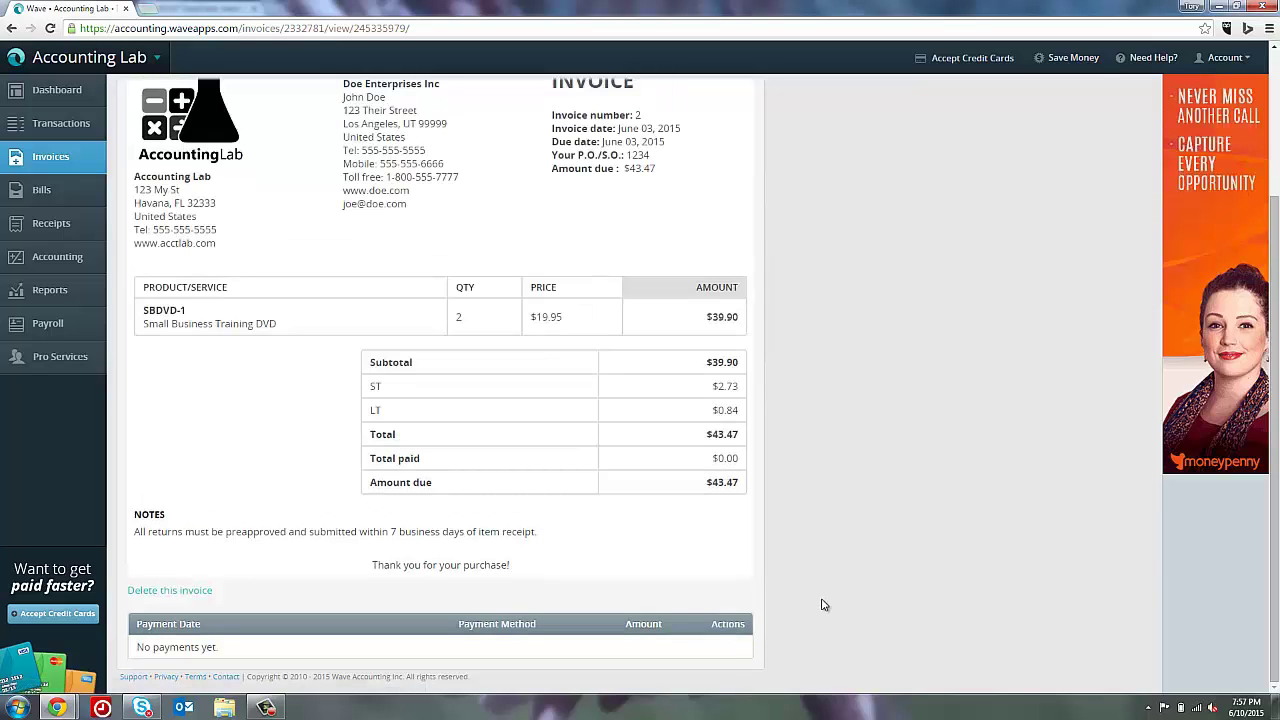
Split the 160.00 deposit transaction of 2015-04-23 into two deposits of 43.47 and 116.53
{"action": "left_click", "coordinate": [62, 125]}
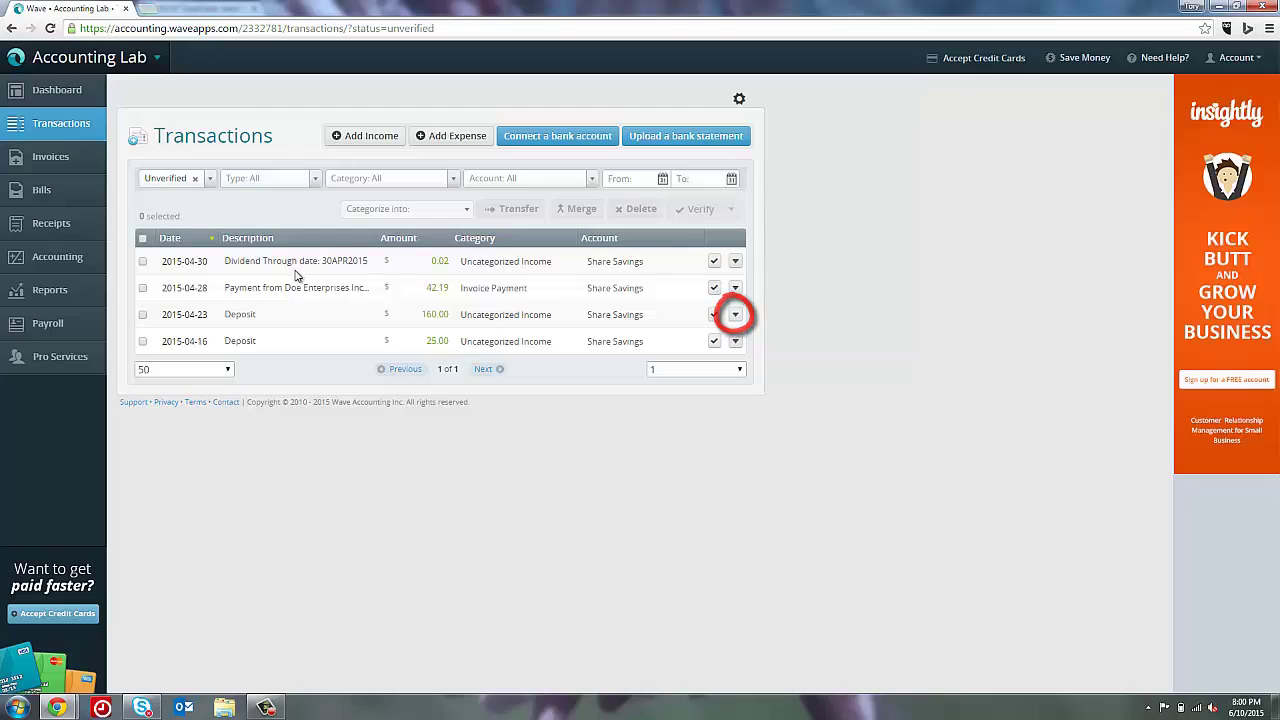
{"action": "left_click", "coordinate": [735, 316]}
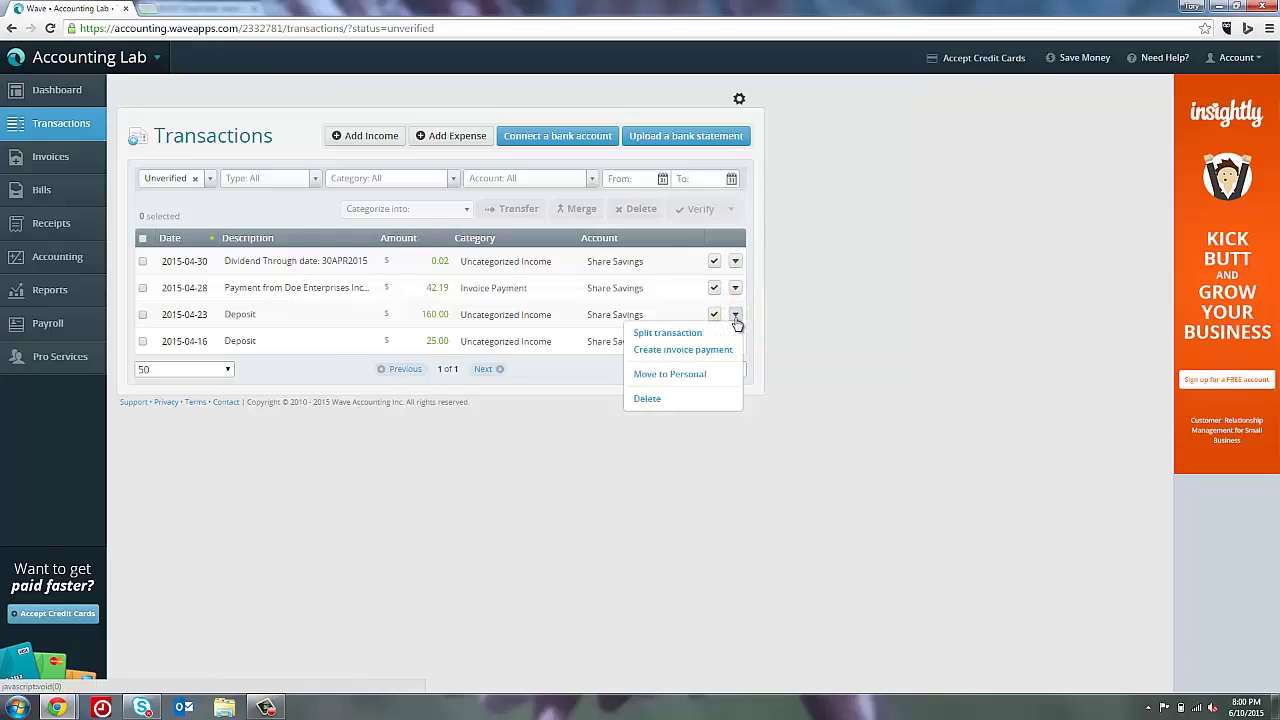
{"action": "left_click", "coordinate": [719, 334]}
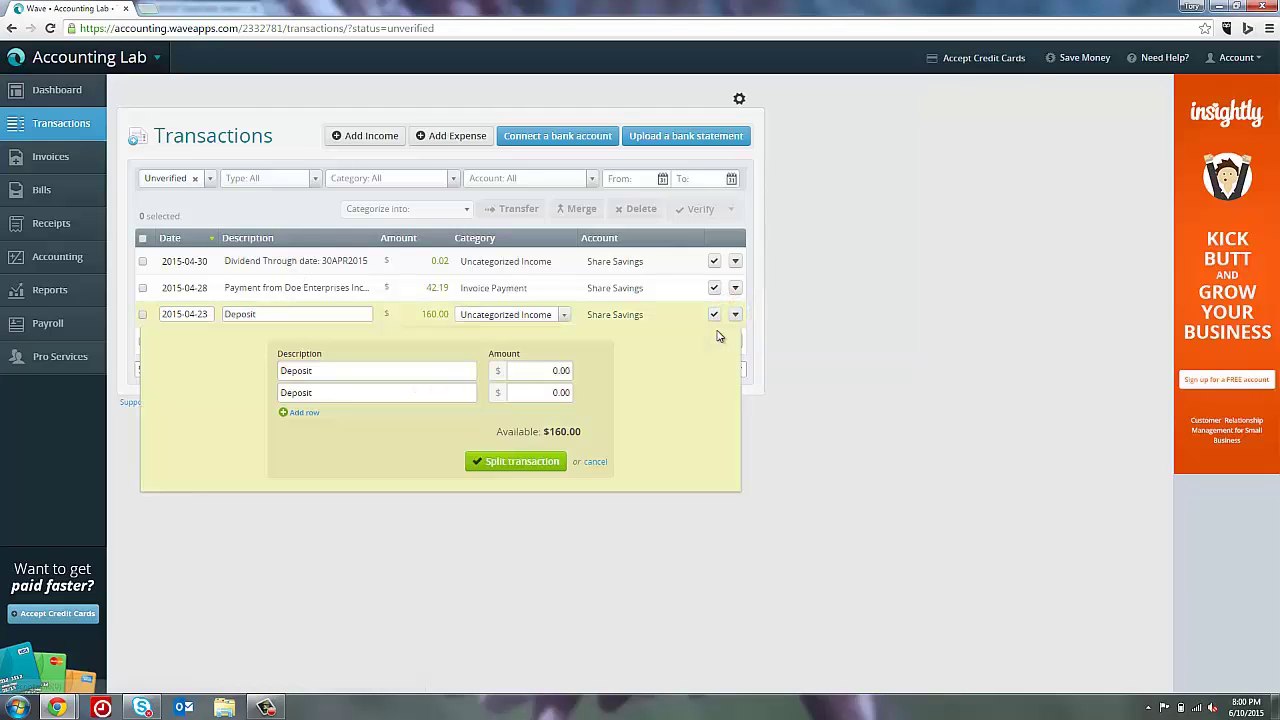
{"action": "left_click", "coordinate": [540, 371]}
{"action": "type", "text": "43.47"}
{"action": "left_click", "coordinate": [541, 392]}
{"action": "key", "text": "Delete"}
{"action": "key", "text": "Delete"}
{"action": "key", "text": "Delete"}
{"action": "key", "text": "Delete"}
{"action": "type", "text": "116.53"}
{"action": "left_click", "coordinate": [530, 464]}
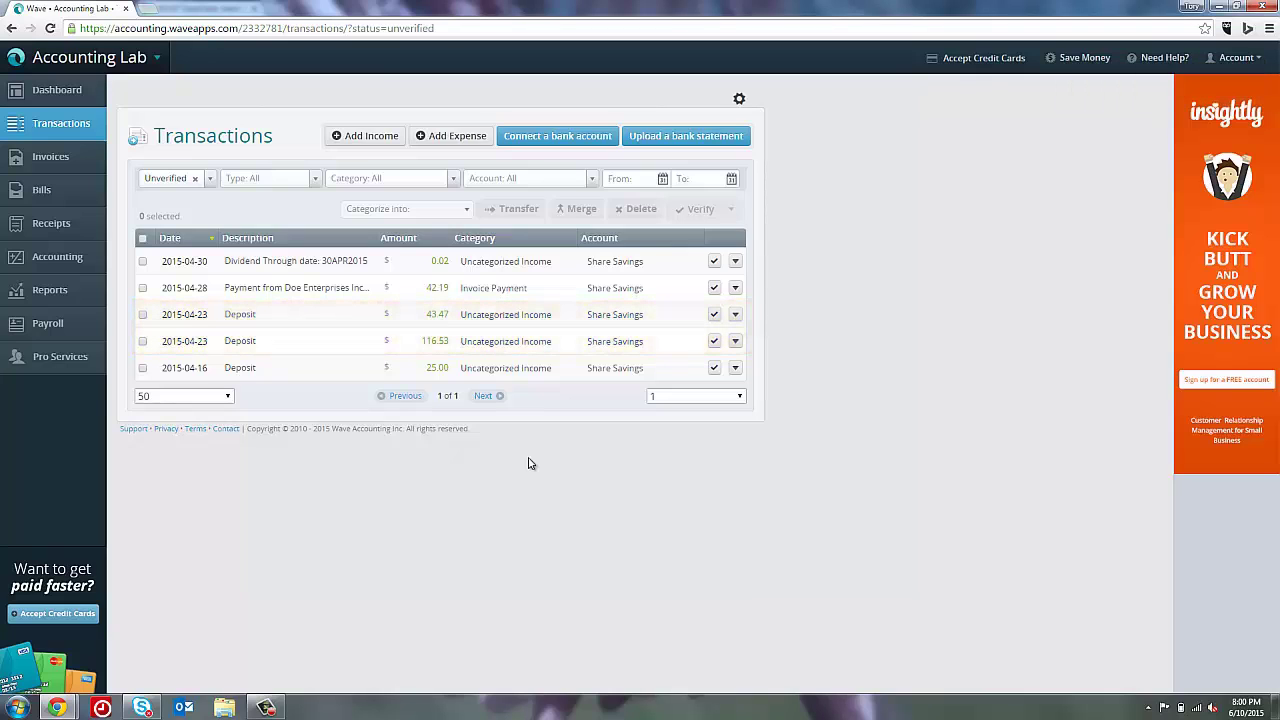
Create an invoice payment from the 43.47 deposit for Doe Enterprises Inc invoice #2 and check the invoice list
{"action": "left_click", "coordinate": [736, 316]}
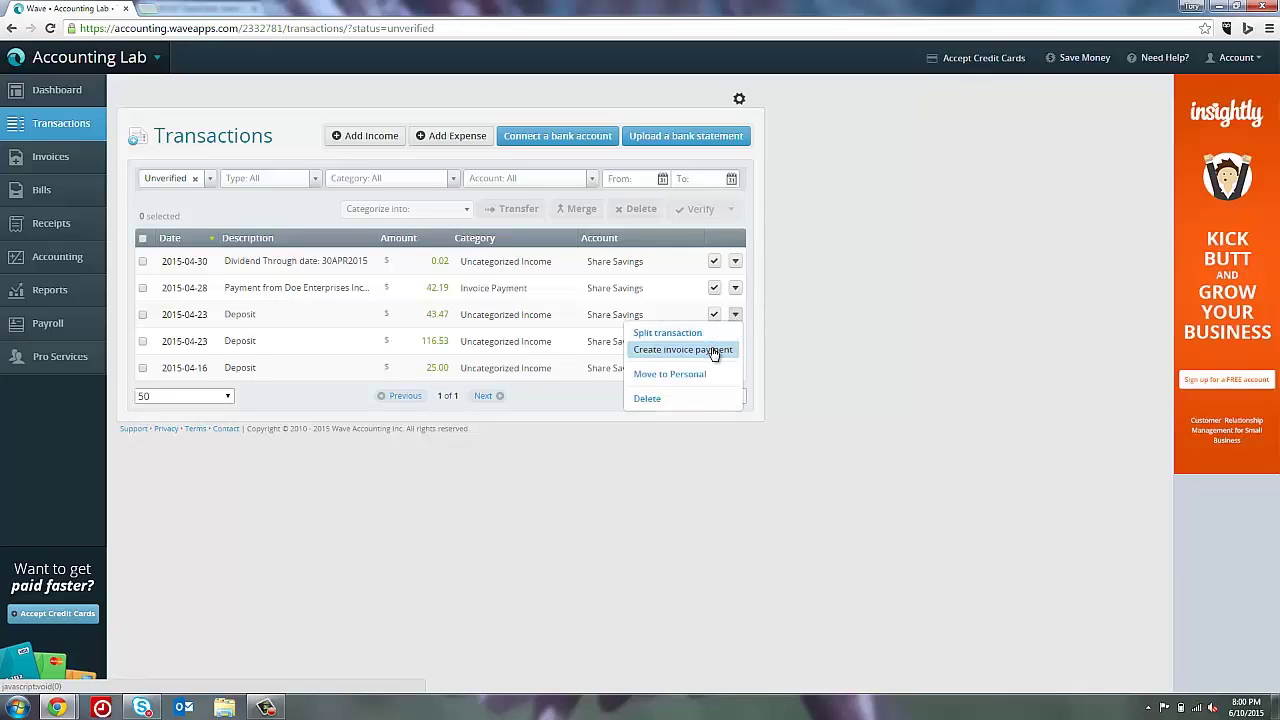
{"action": "left_click", "coordinate": [713, 350]}
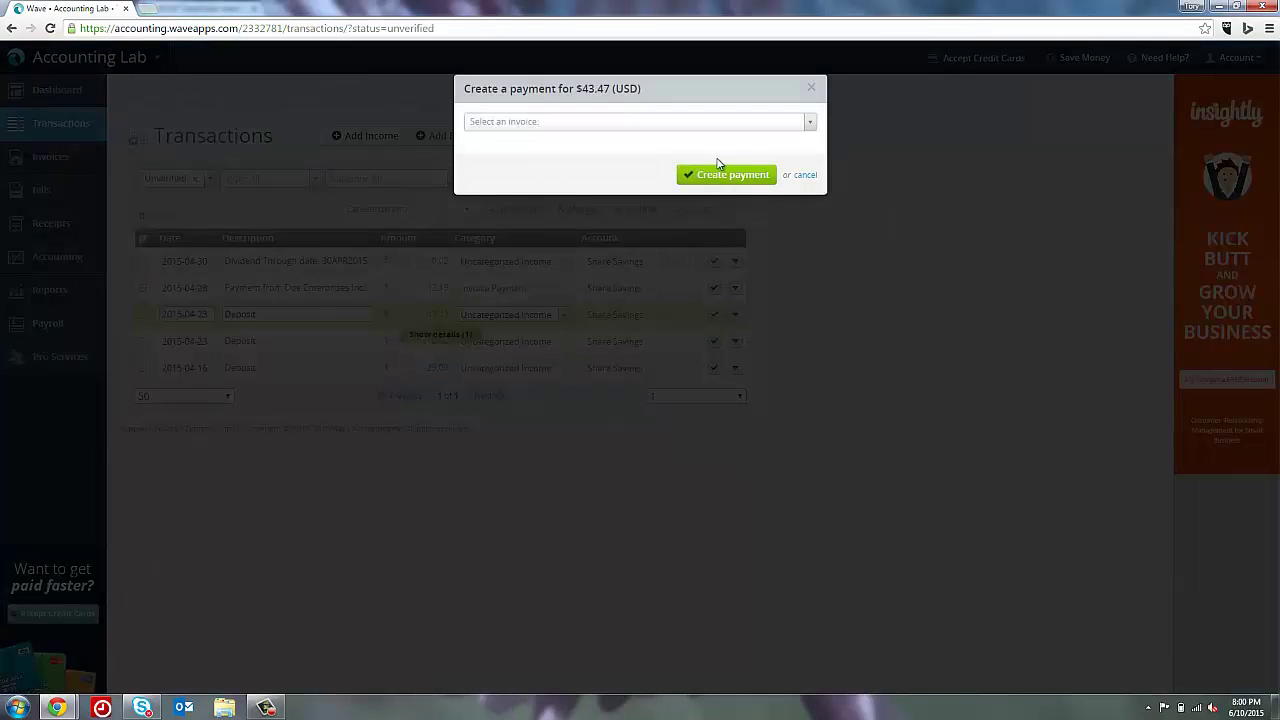
{"action": "left_click", "coordinate": [683, 132]}
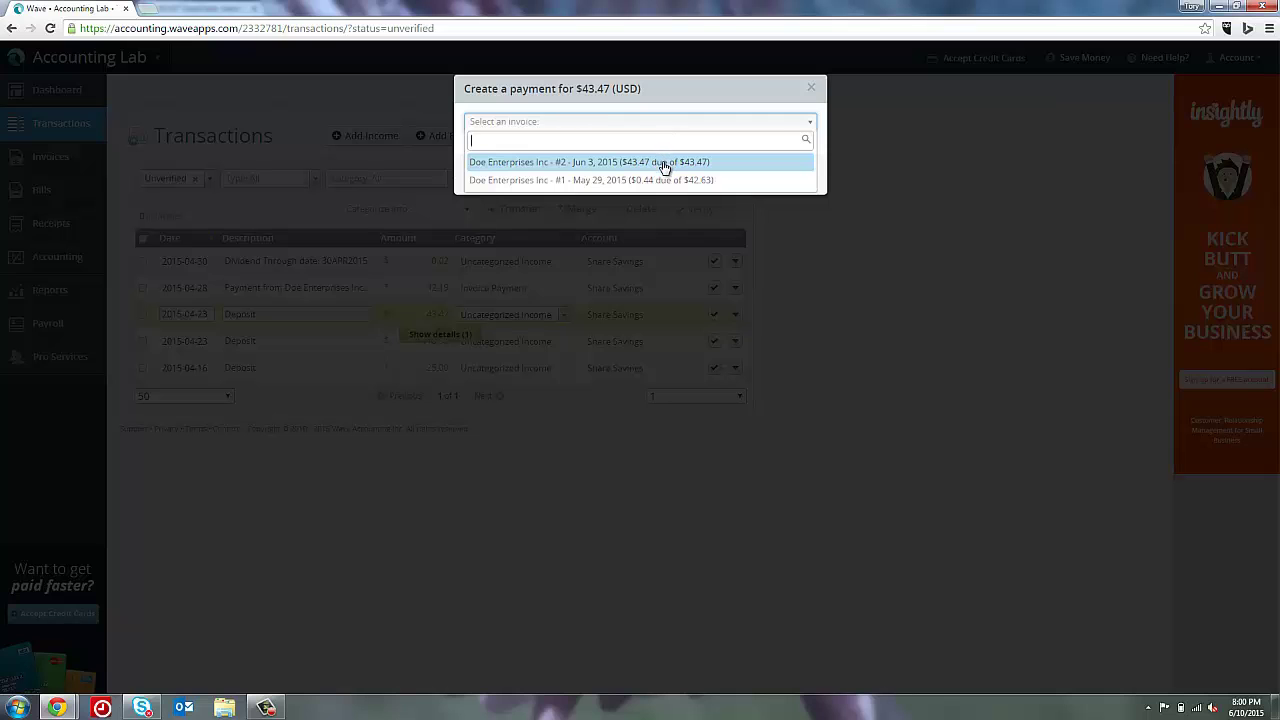
{"action": "left_click", "coordinate": [663, 166]}
{"action": "left_click", "coordinate": [716, 180]}
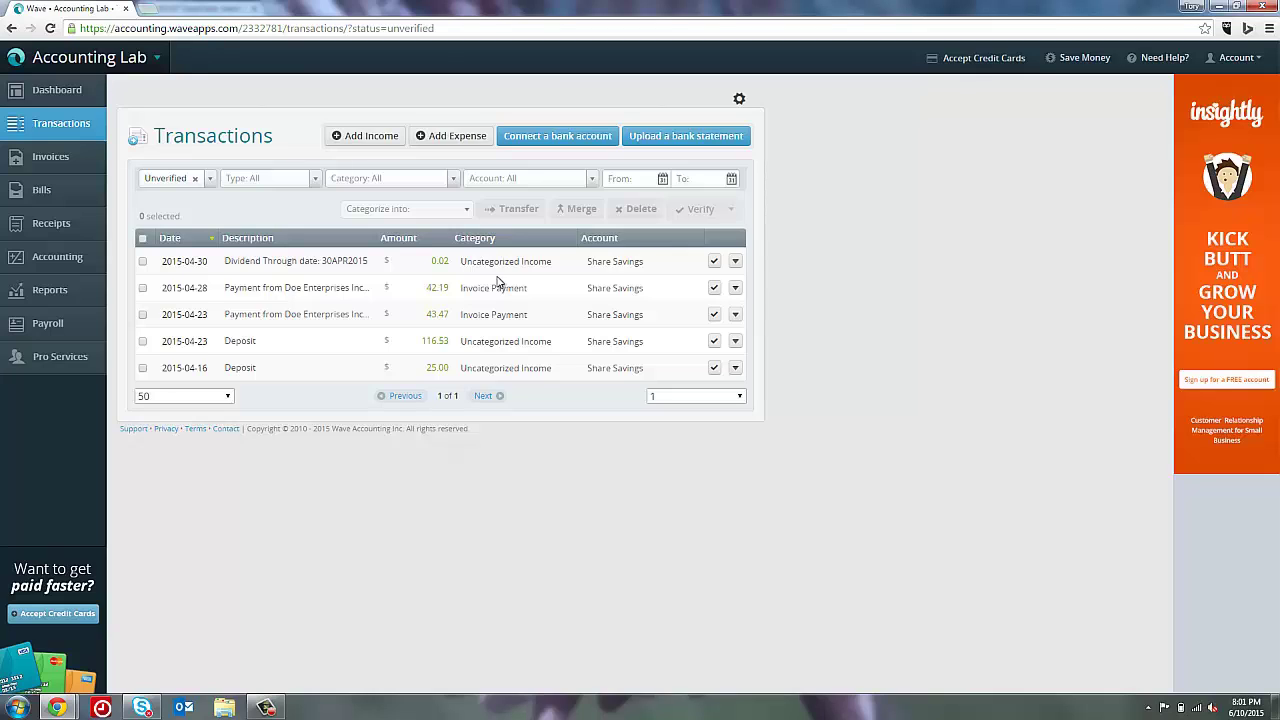
{"action": "left_click", "coordinate": [84, 158]}
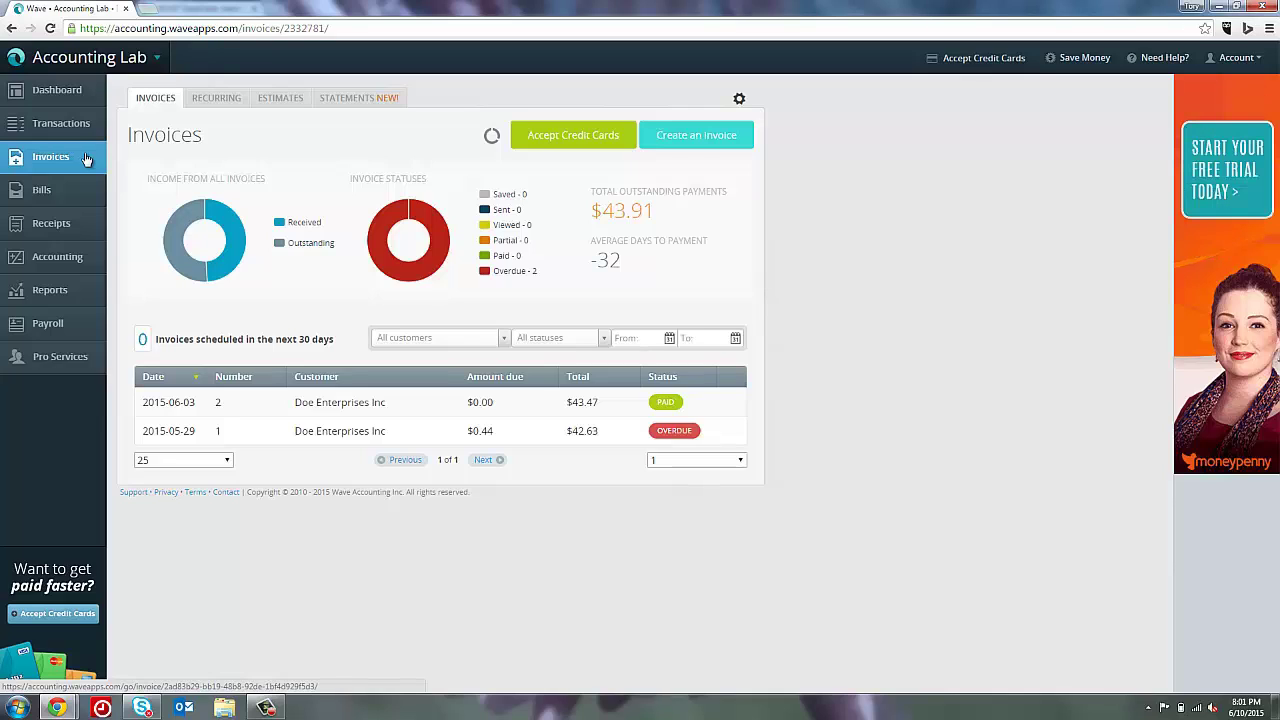
Create an invoice payment from the 116.53 deposit for Doe Enterprises Inc invoice #1
{"action": "left_click", "coordinate": [74, 133]}
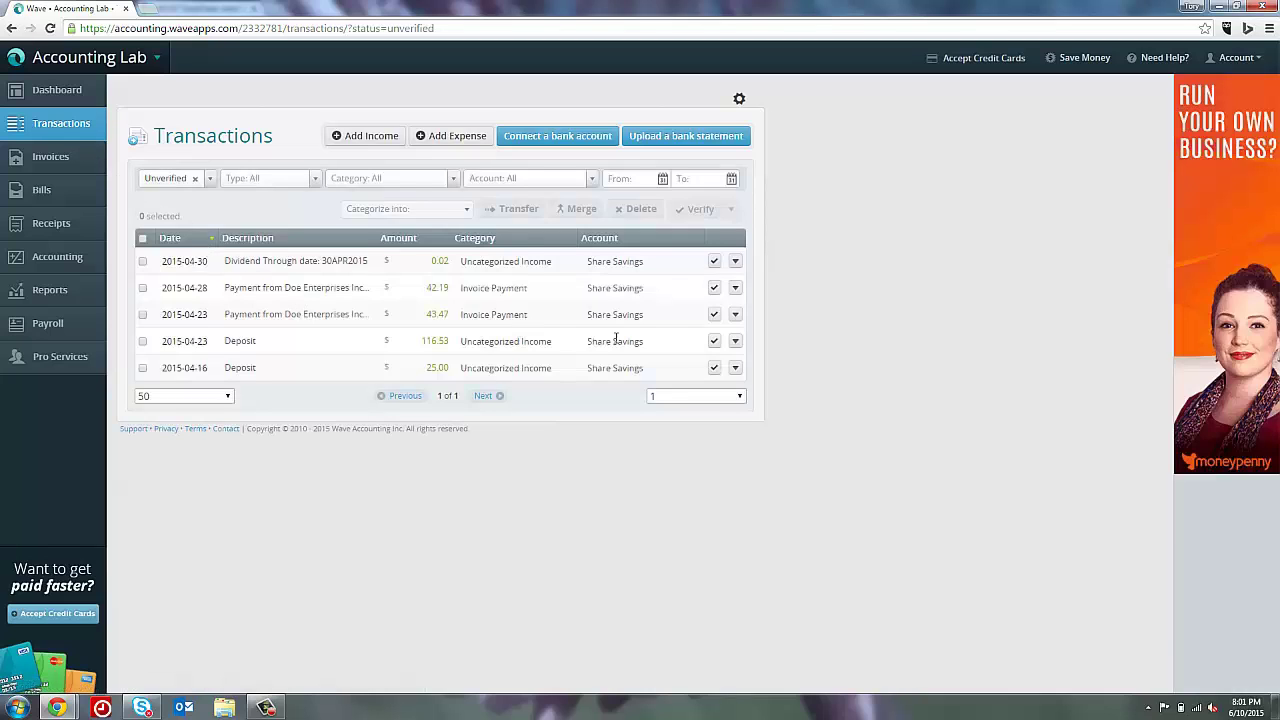
{"action": "left_click", "coordinate": [735, 341]}
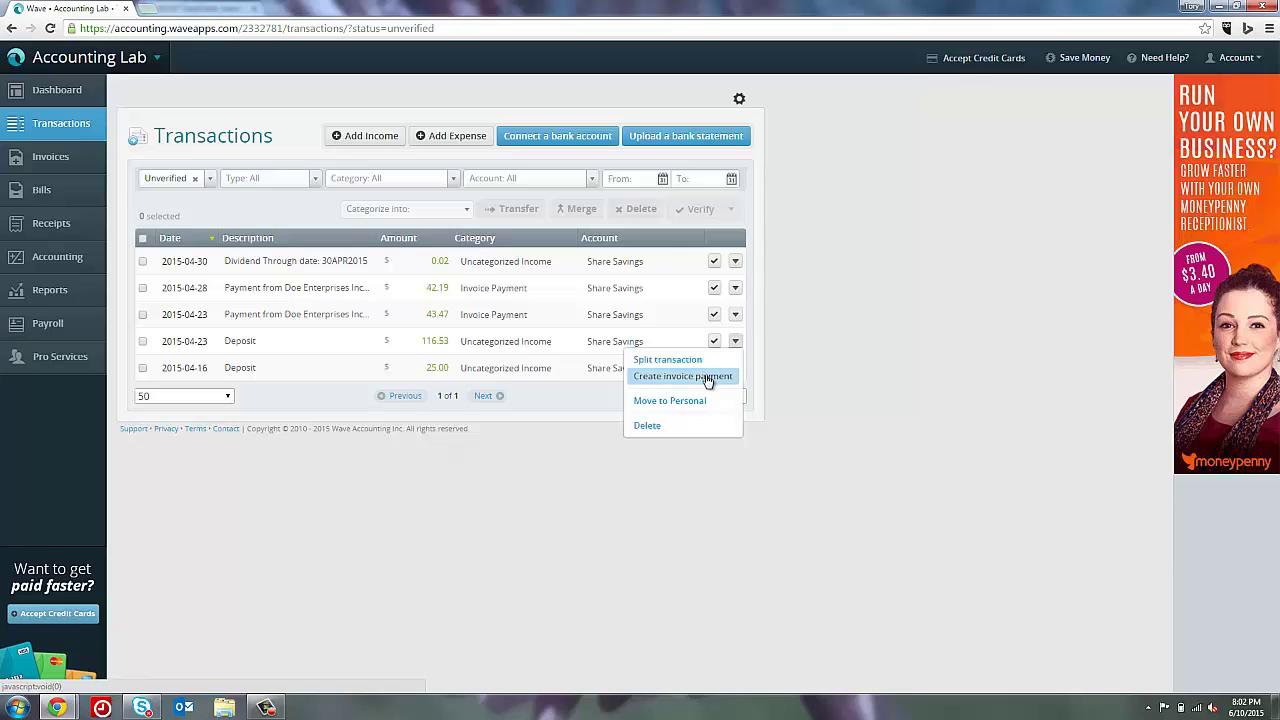
{"action": "left_click", "coordinate": [707, 378]}
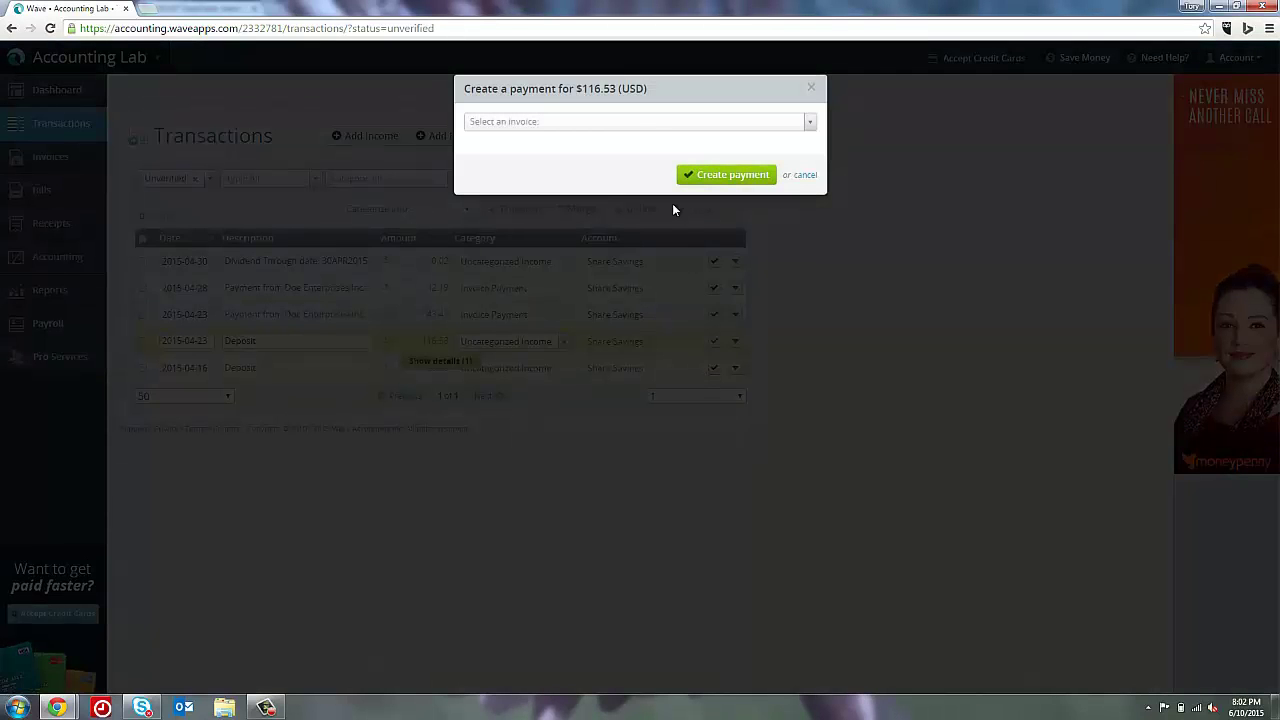
{"action": "left_click", "coordinate": [627, 124]}
{"action": "left_click", "coordinate": [620, 166]}
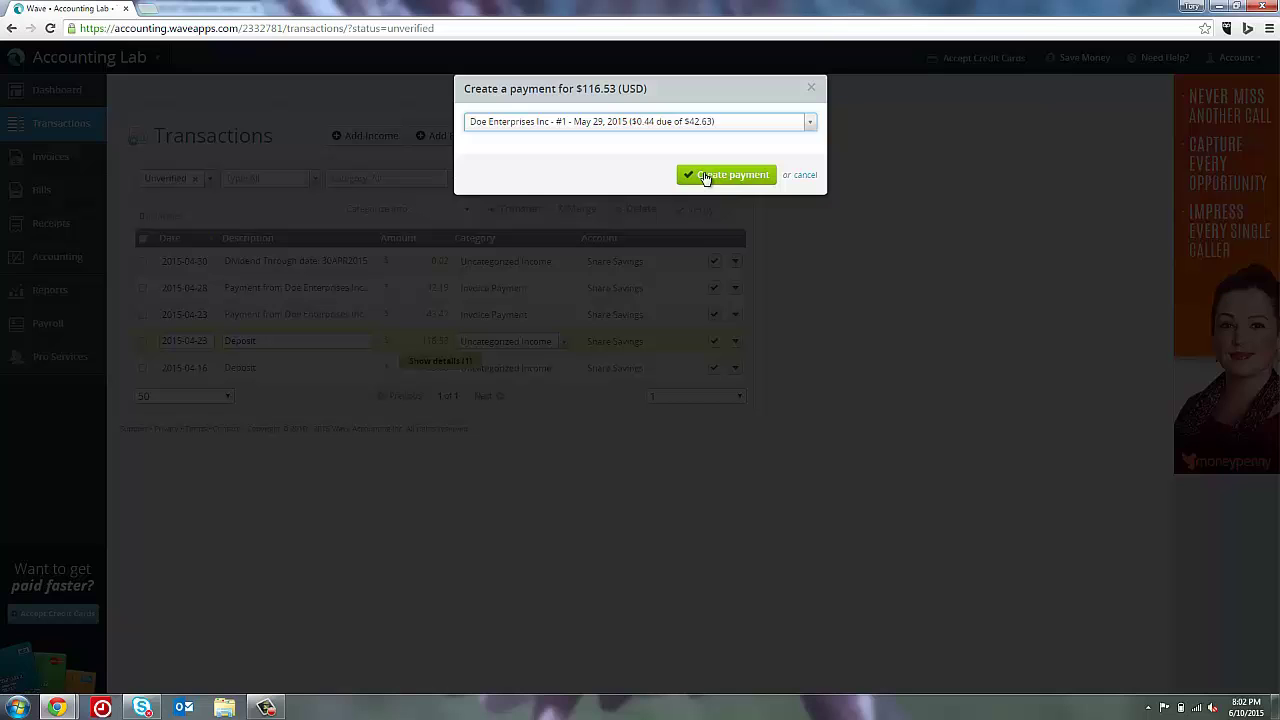
{"action": "left_click", "coordinate": [706, 177]}
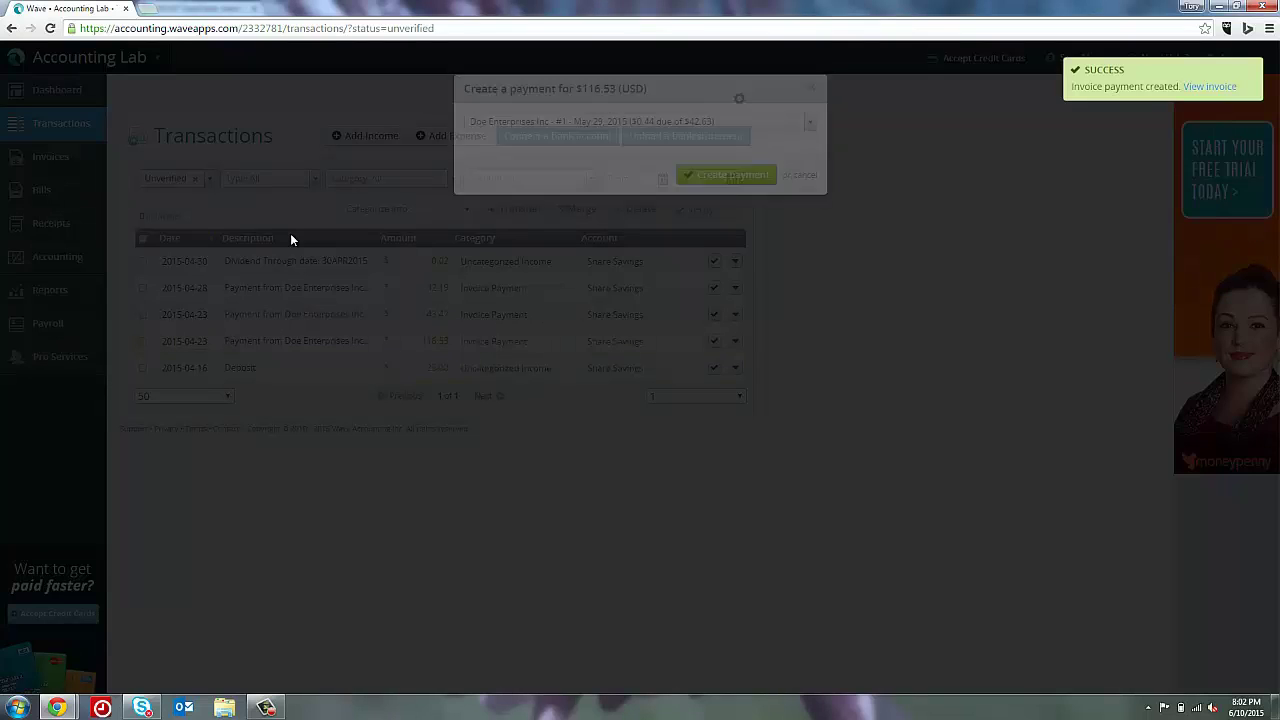
Start a manual payment of -116.09 for invoice #1, with Share Savings as the payment account and Check as the payment method
{"action": "left_click", "coordinate": [33, 165]}
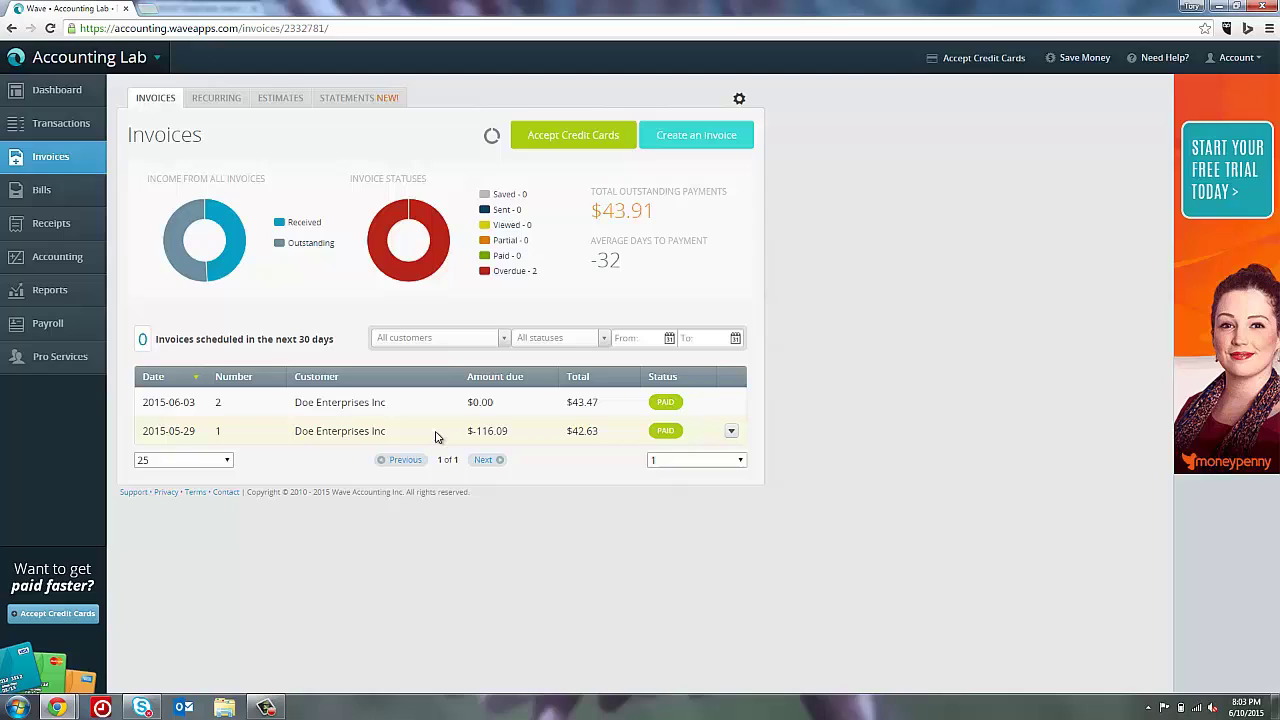
{"action": "left_click", "coordinate": [731, 434]}
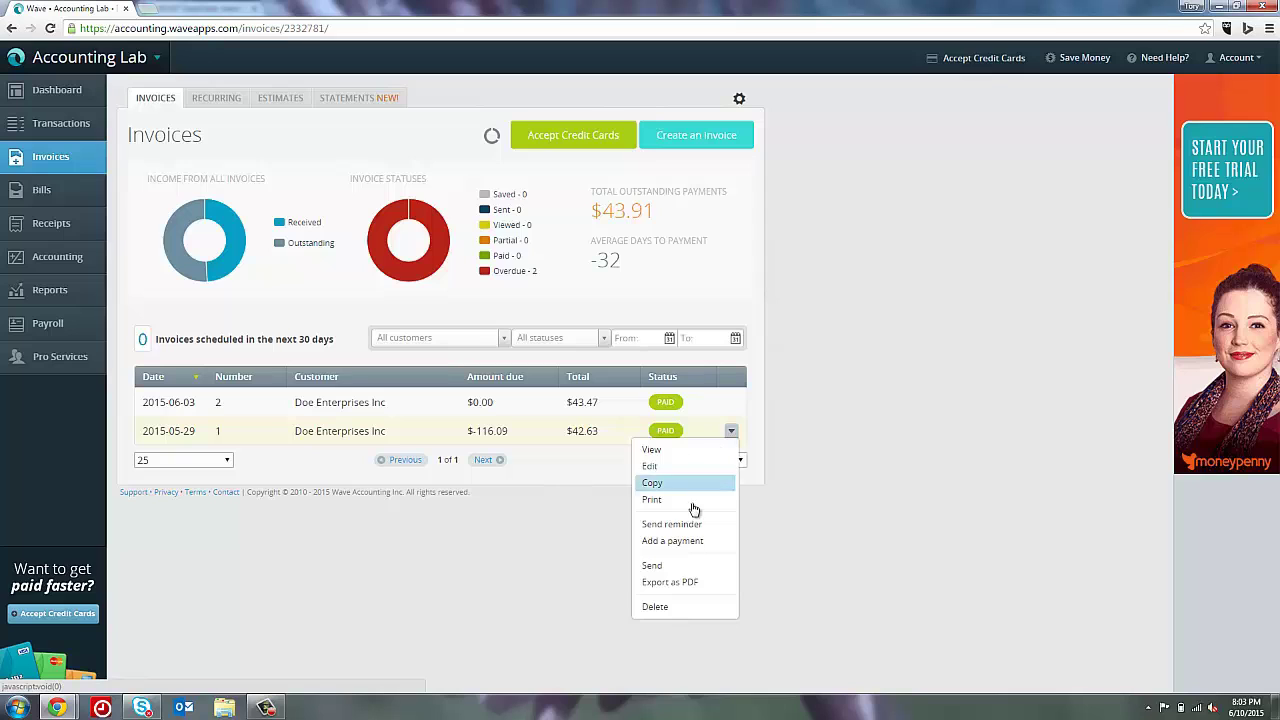
{"action": "left_click", "coordinate": [688, 541]}
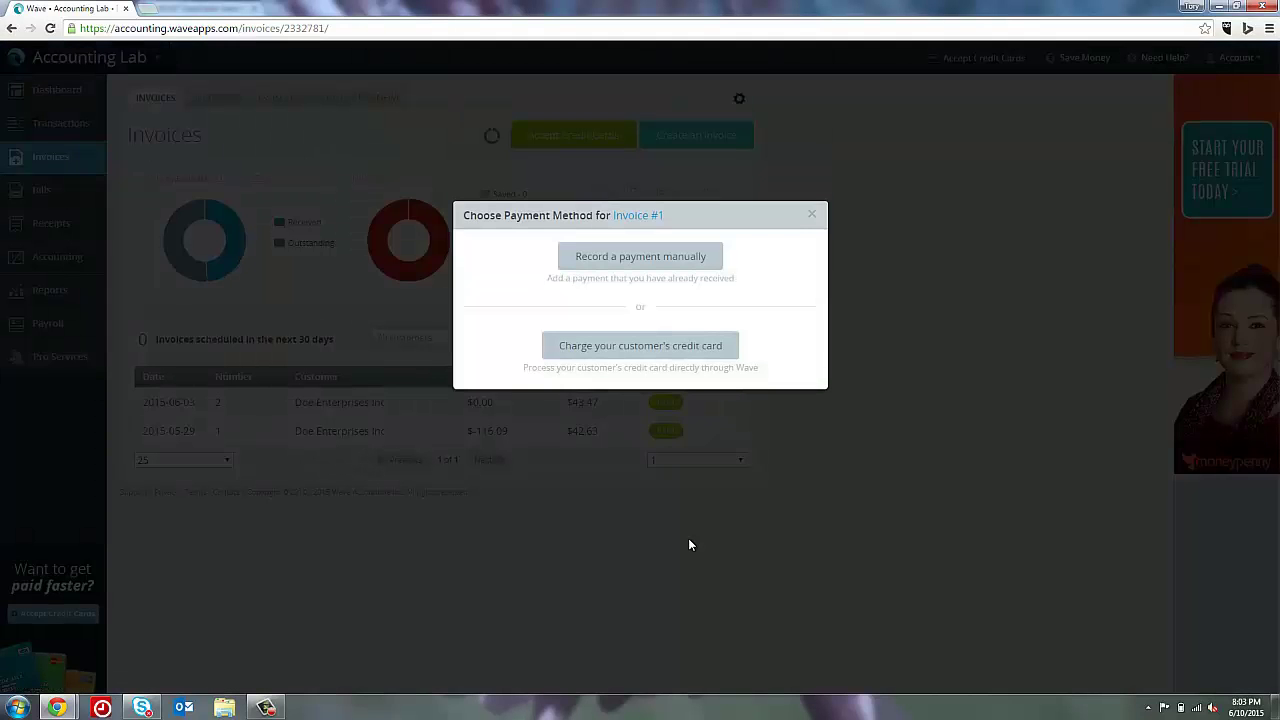
{"action": "left_click", "coordinate": [632, 262]}
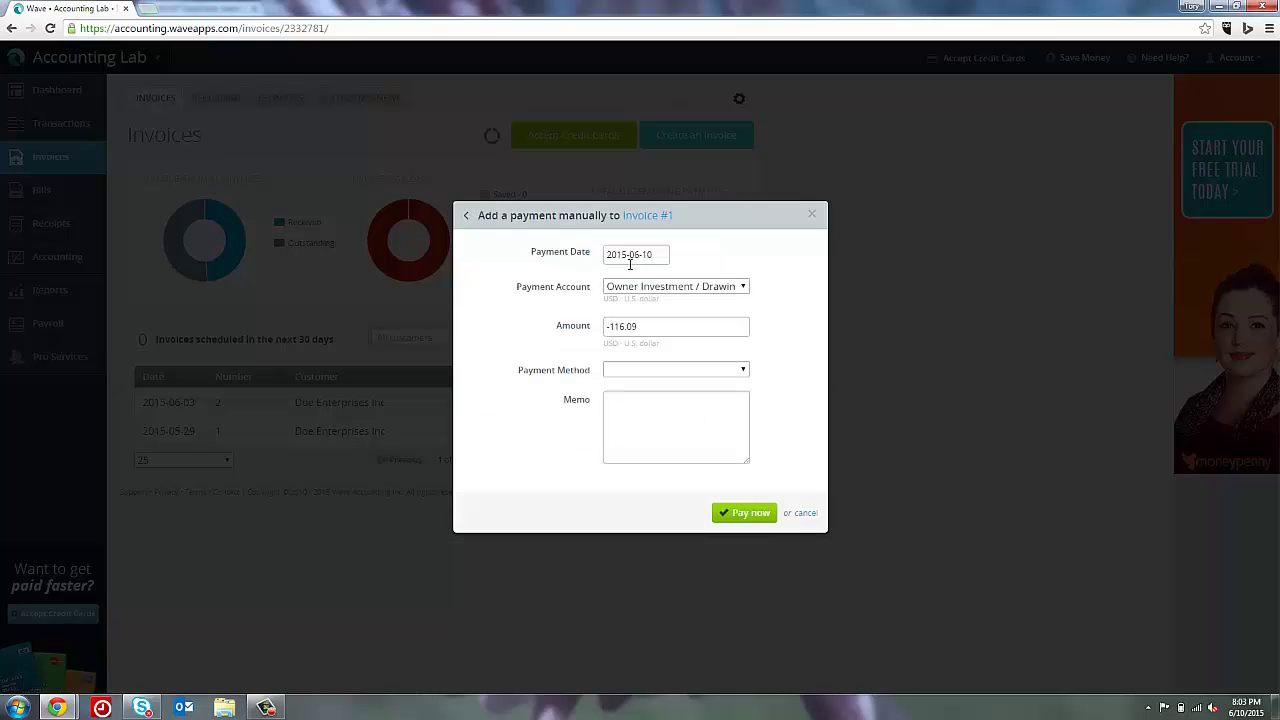
{"action": "left_click", "coordinate": [657, 288]}
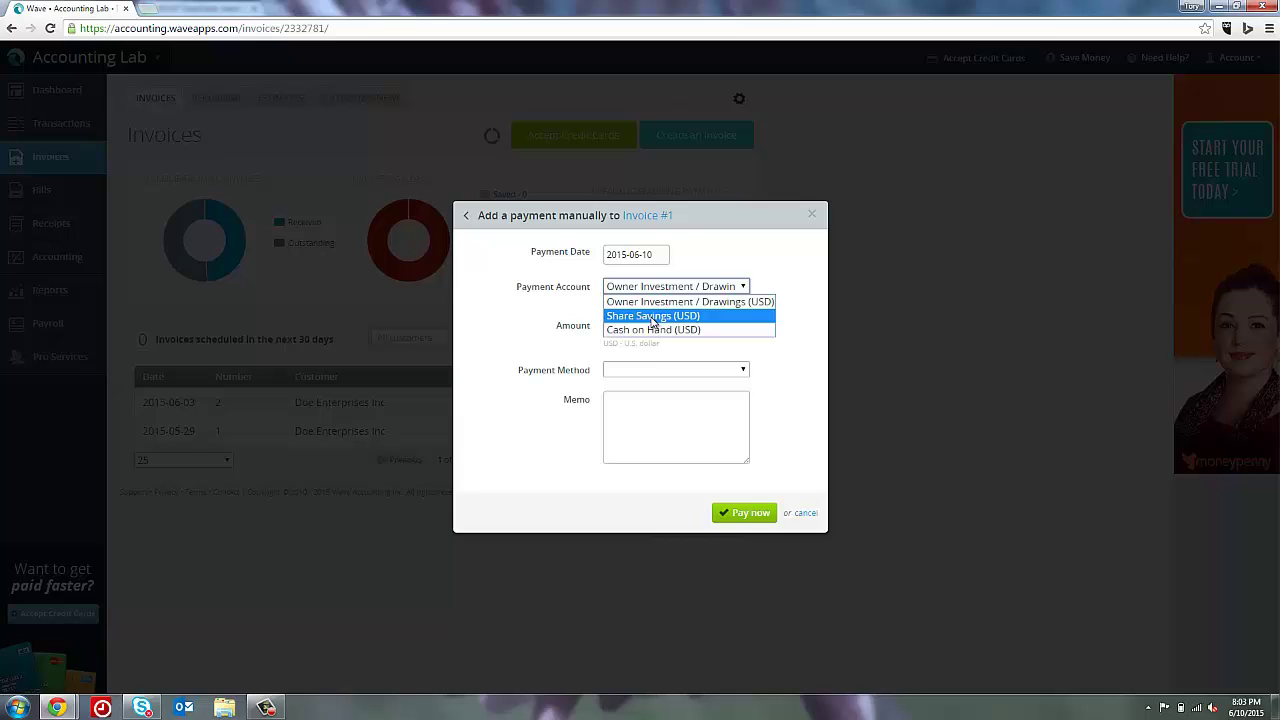
{"action": "left_click", "coordinate": [654, 316]}
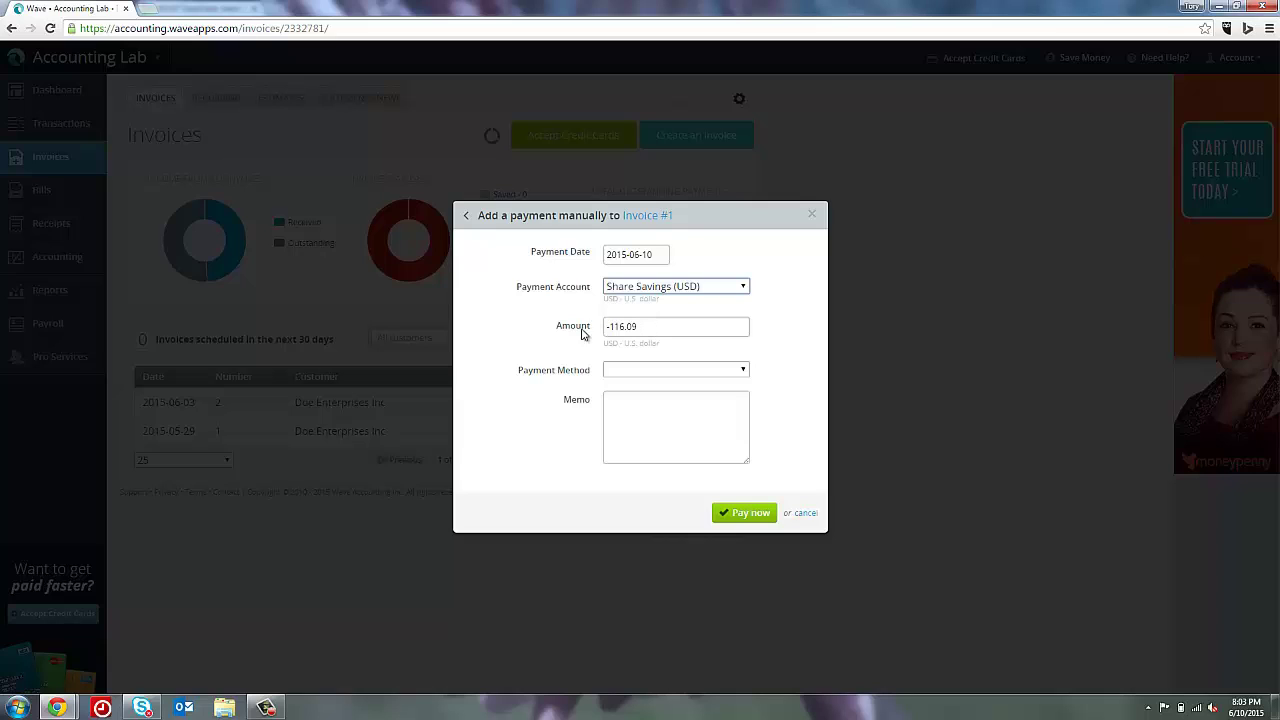
{"action": "left_click", "coordinate": [636, 372]}
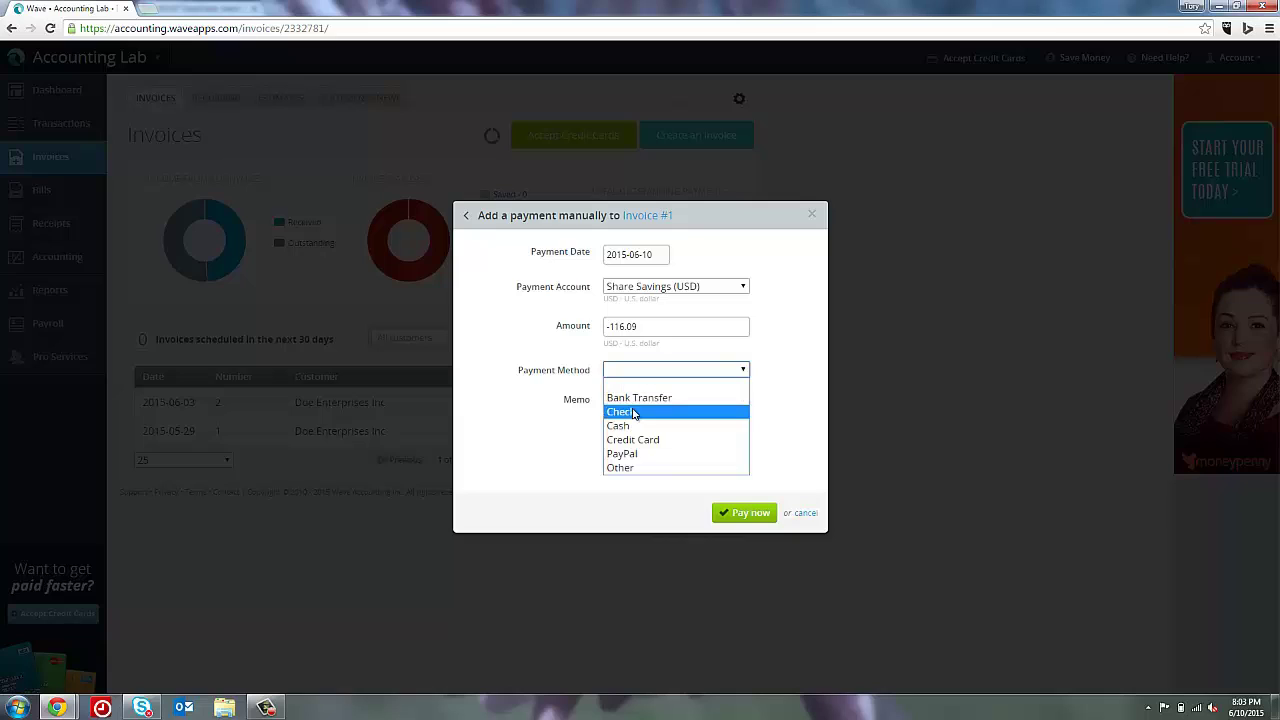
{"action": "left_click", "coordinate": [636, 413]}
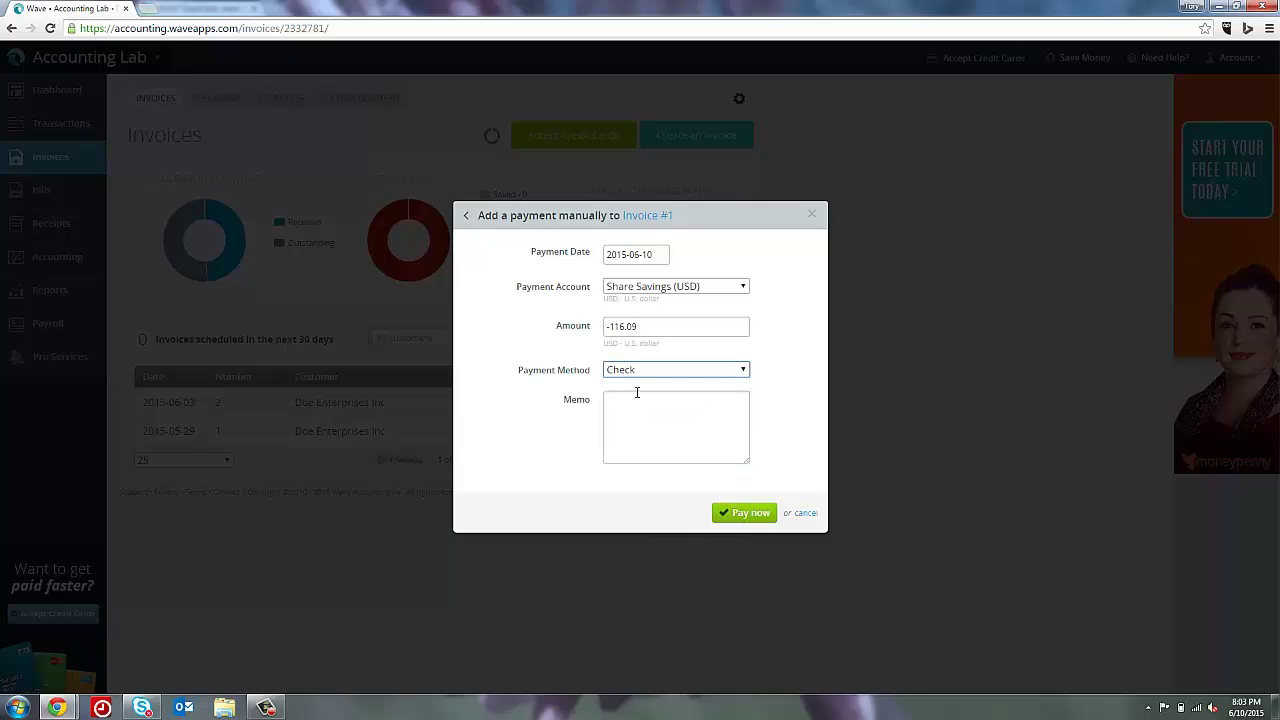
Add the memo "Refunded client for overpayment", record the invoice #1 refund, and go to the transactions list
{"action": "left_click", "coordinate": [634, 431]}
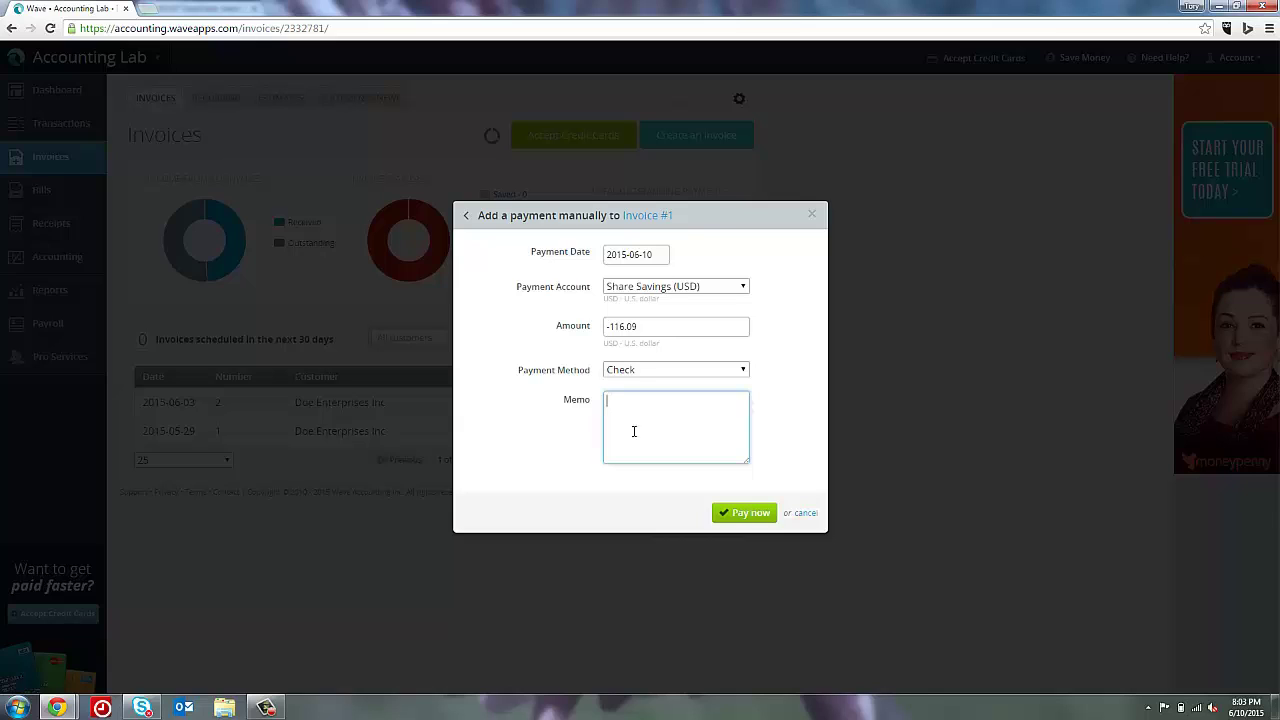
{"action": "type", "text": "Refunded client for overpayment"}
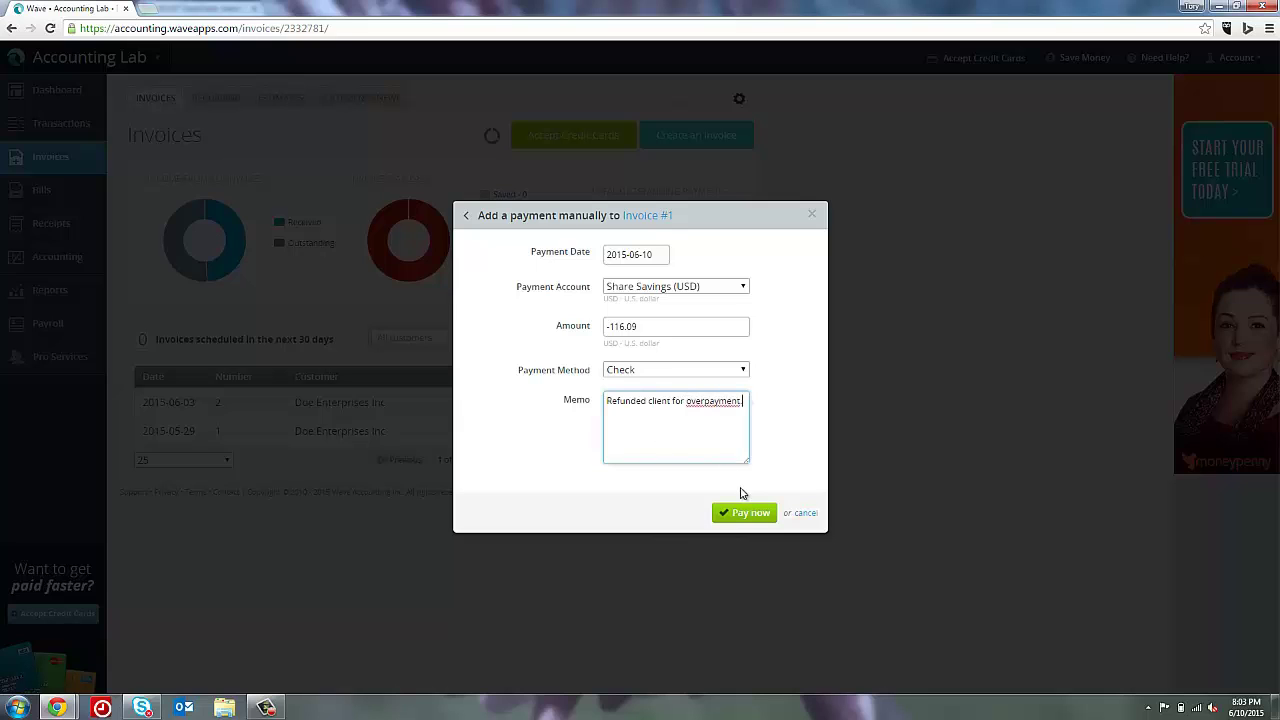
{"action": "left_click", "coordinate": [751, 513]}
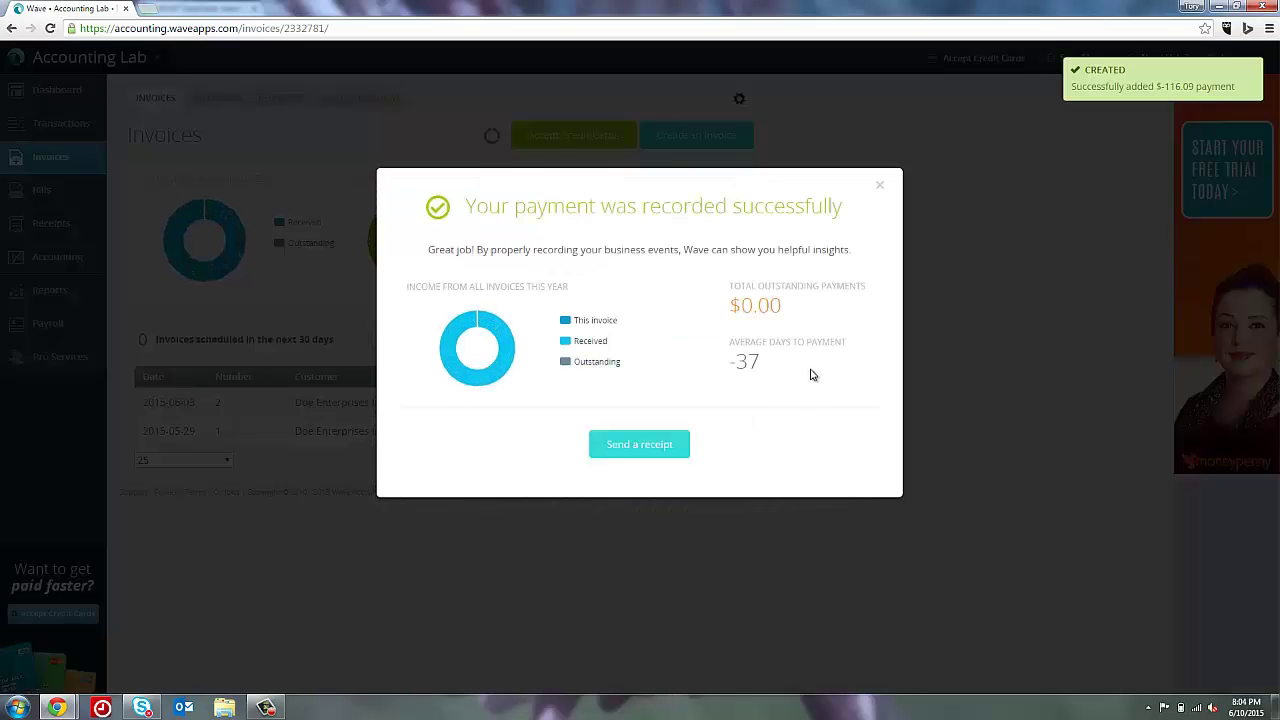
{"action": "left_click", "coordinate": [880, 188]}
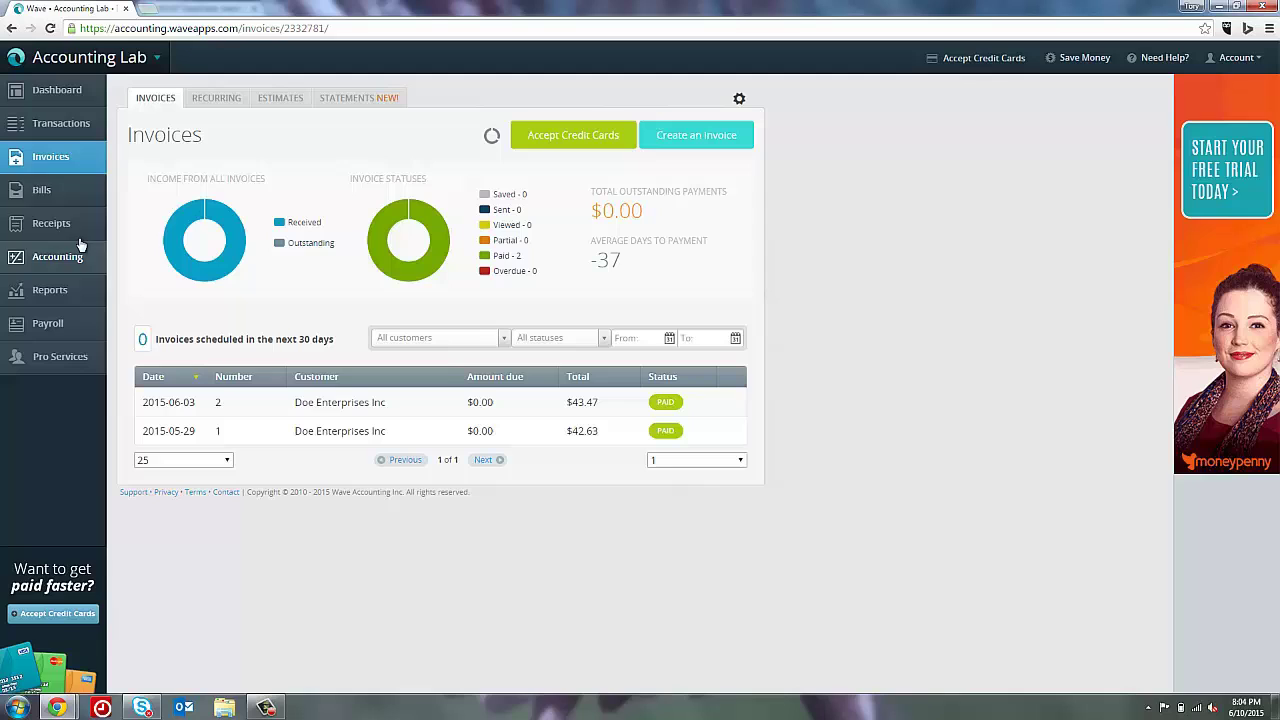
{"action": "left_click", "coordinate": [58, 129]}
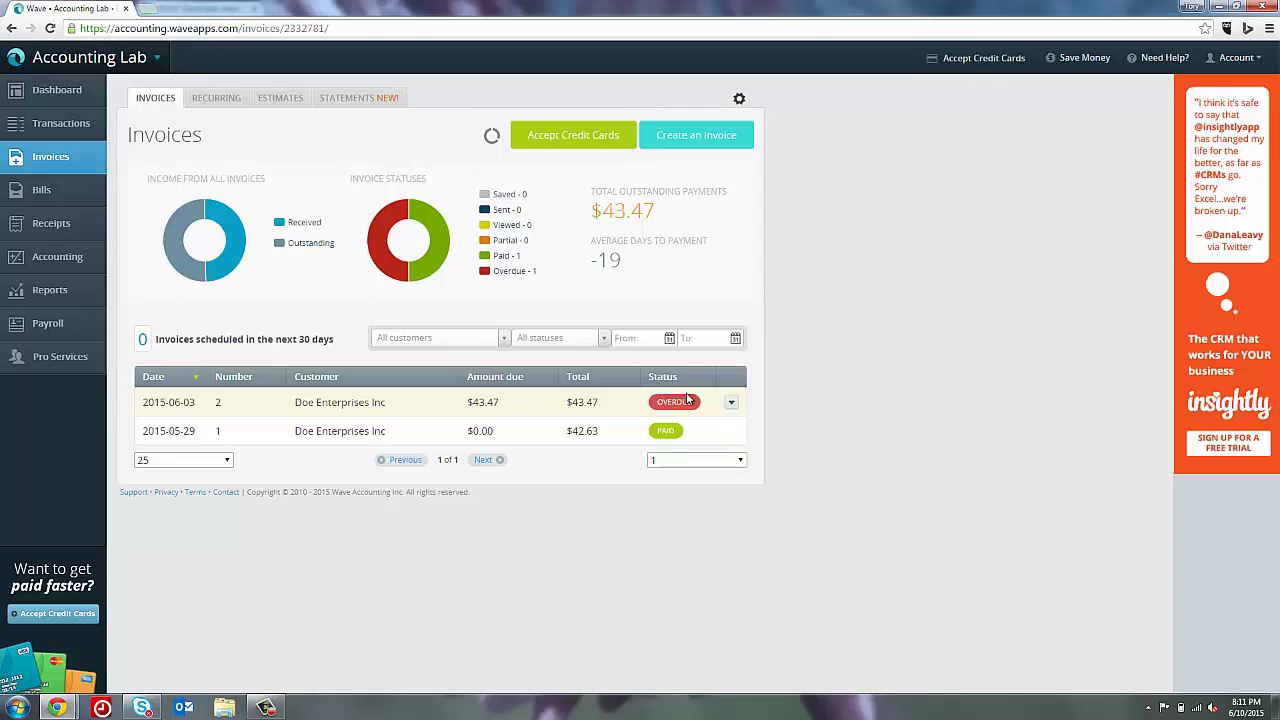
Start recording a manual payment for the overdue invoice #2 with Share Savings as the payment account
{"action": "left_click", "coordinate": [732, 403]}
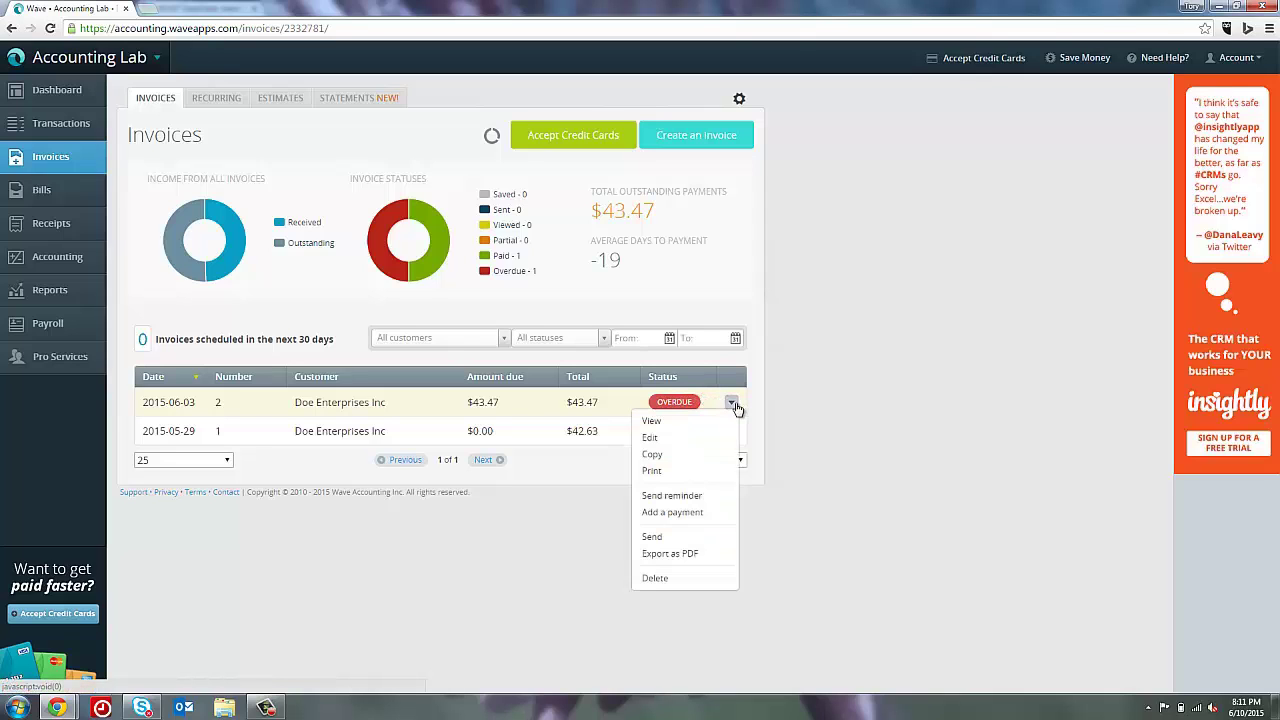
{"action": "left_click", "coordinate": [709, 513]}
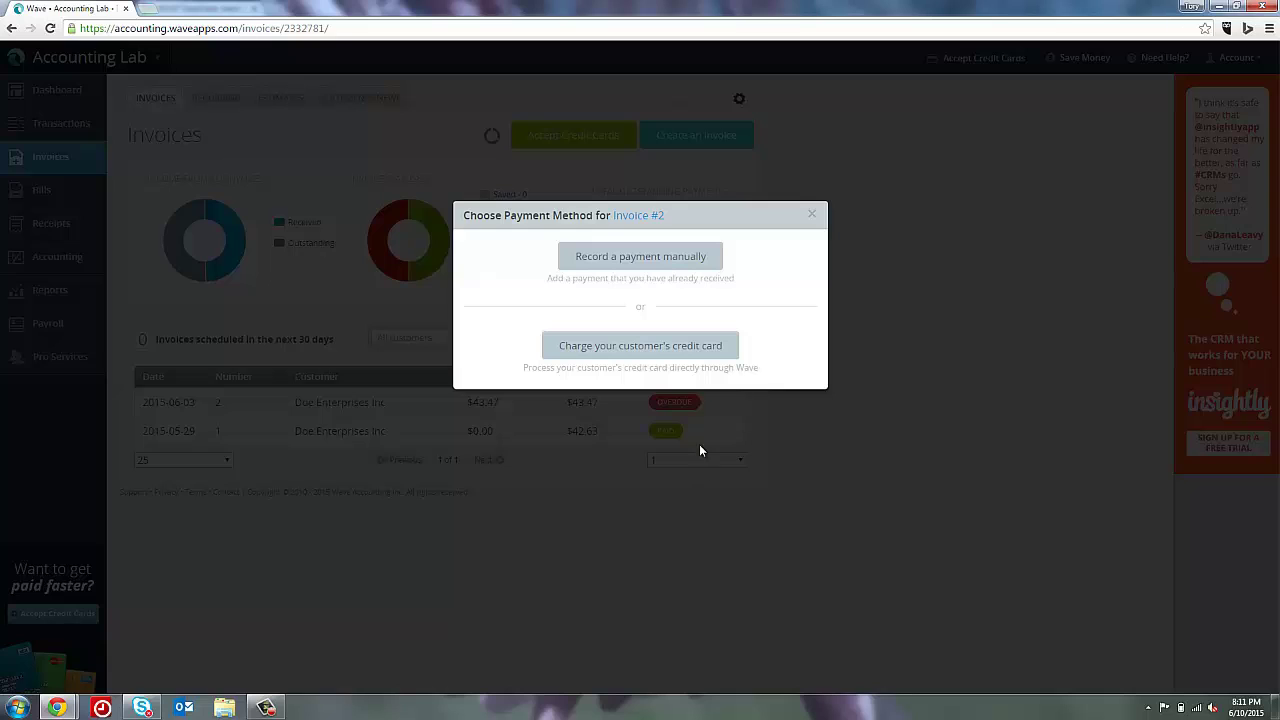
{"action": "left_click", "coordinate": [645, 265]}
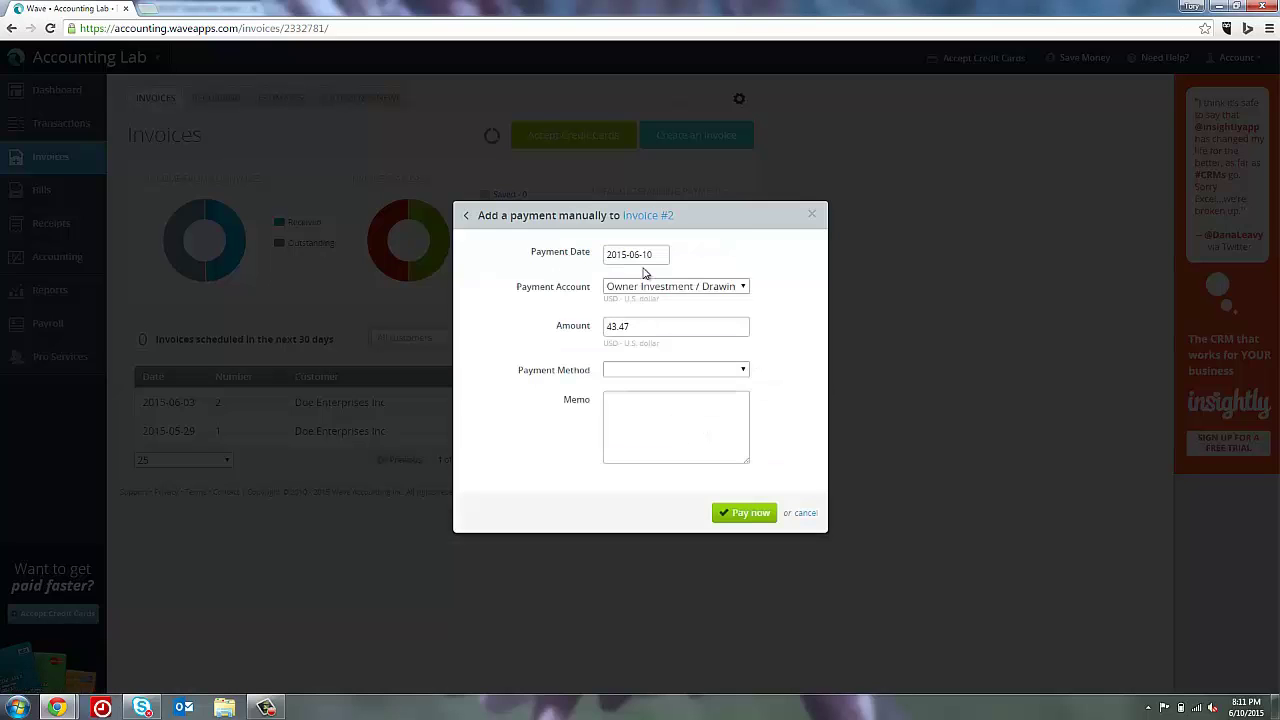
{"action": "left_click", "coordinate": [645, 288]}
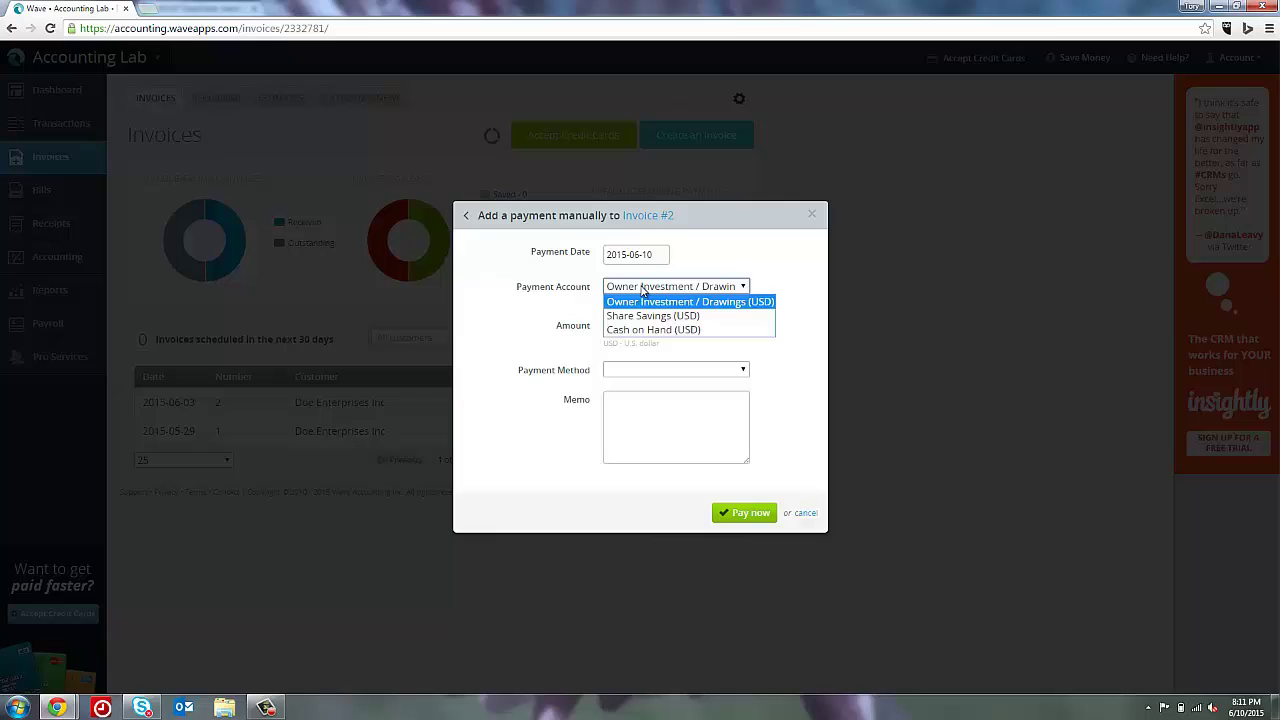
{"action": "left_click", "coordinate": [641, 316]}
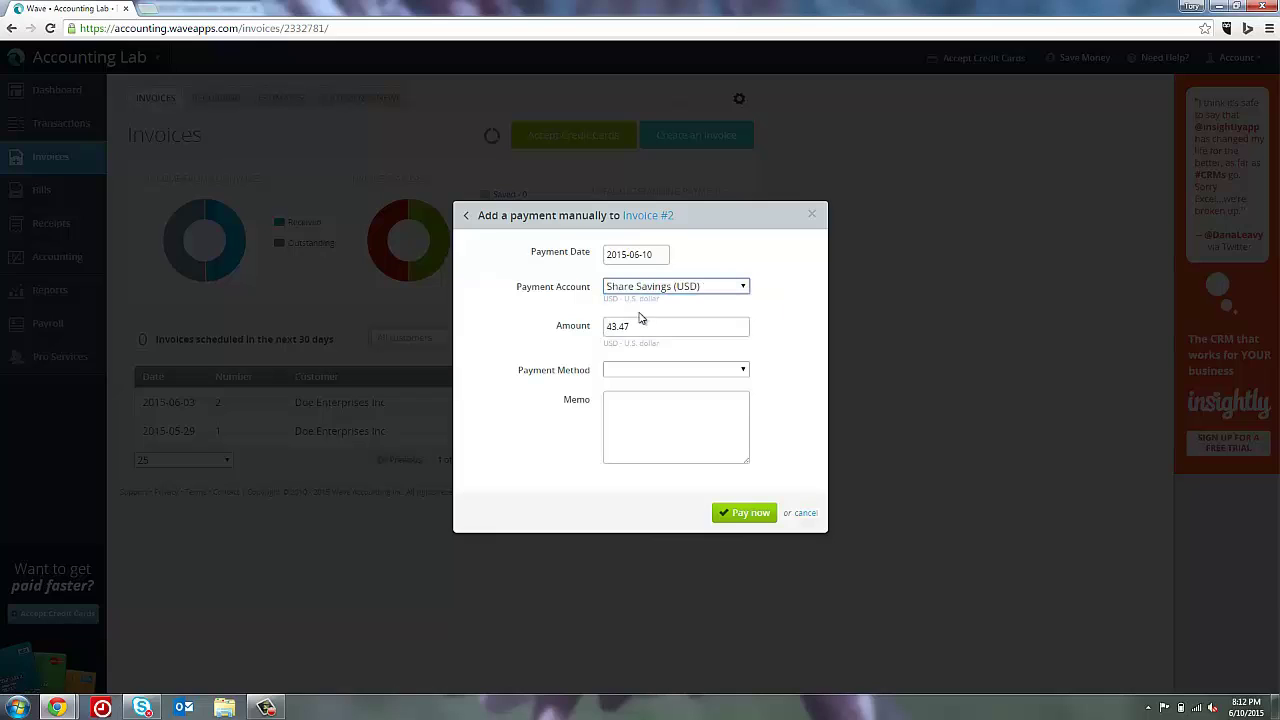
Try 20.00 as the payment amount for invoice #2 and restore it to 43.47
{"action": "left_click", "coordinate": [644, 323]}
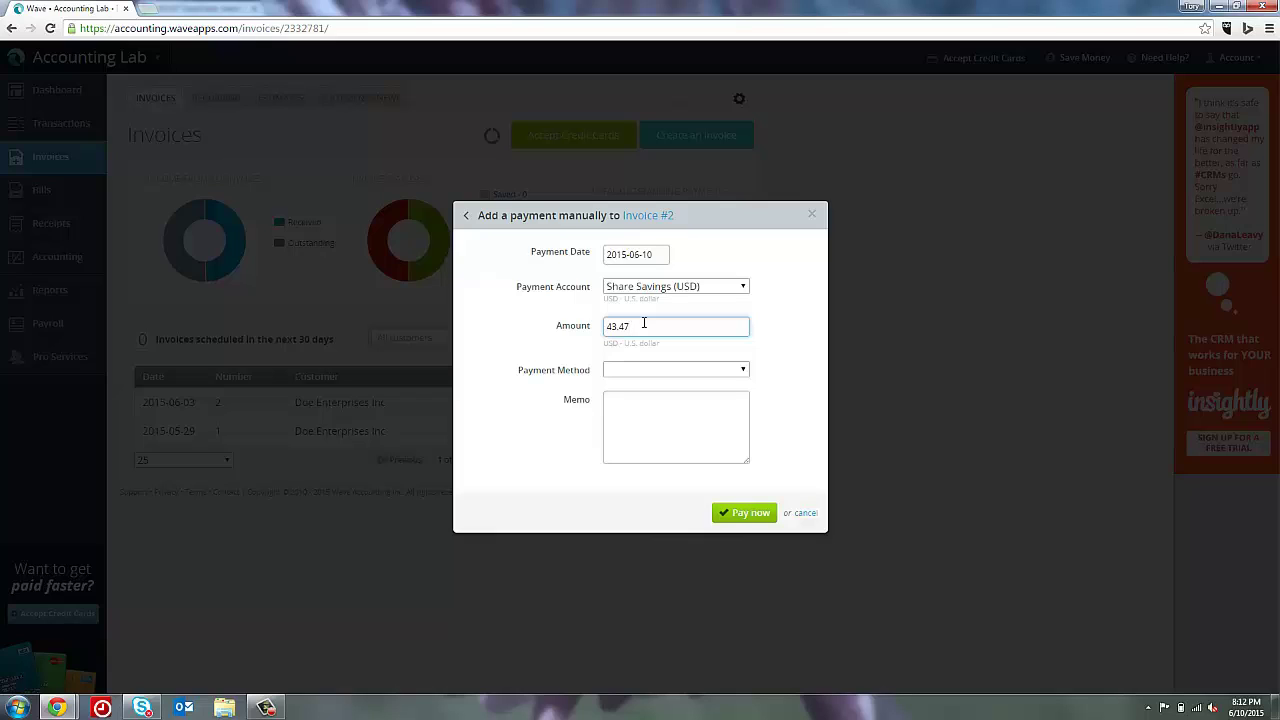
{"action": "key", "text": "BackSpace"}
{"action": "key", "text": "BackSpace"}
{"action": "key", "text": "BackSpace"}
{"action": "key", "text": "BackSpace"}
{"action": "key", "text": "BackSpace"}
{"action": "type", "text": "20.00"}
{"action": "key", "text": "BackSpace"}
{"action": "key", "text": "BackSpace"}
{"action": "key", "text": "BackSpace"}
{"action": "key", "text": "BackSpace"}
{"action": "key", "text": "BackSpace"}
{"action": "type", "text": "43.47"}
{"action": "key", "text": "Tab"}
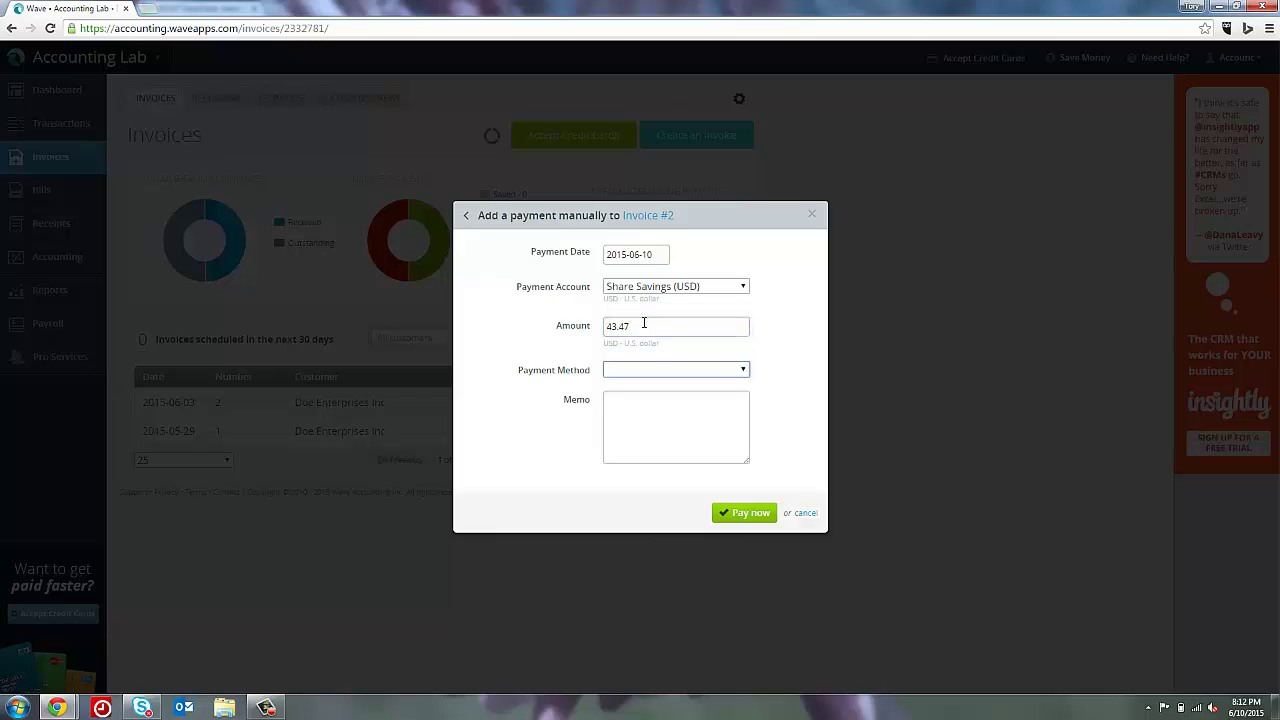
Set the payment method to Cash, record the invoice #2 payment, and send the receipt to the customer's e-mail
{"action": "left_click", "coordinate": [651, 376]}
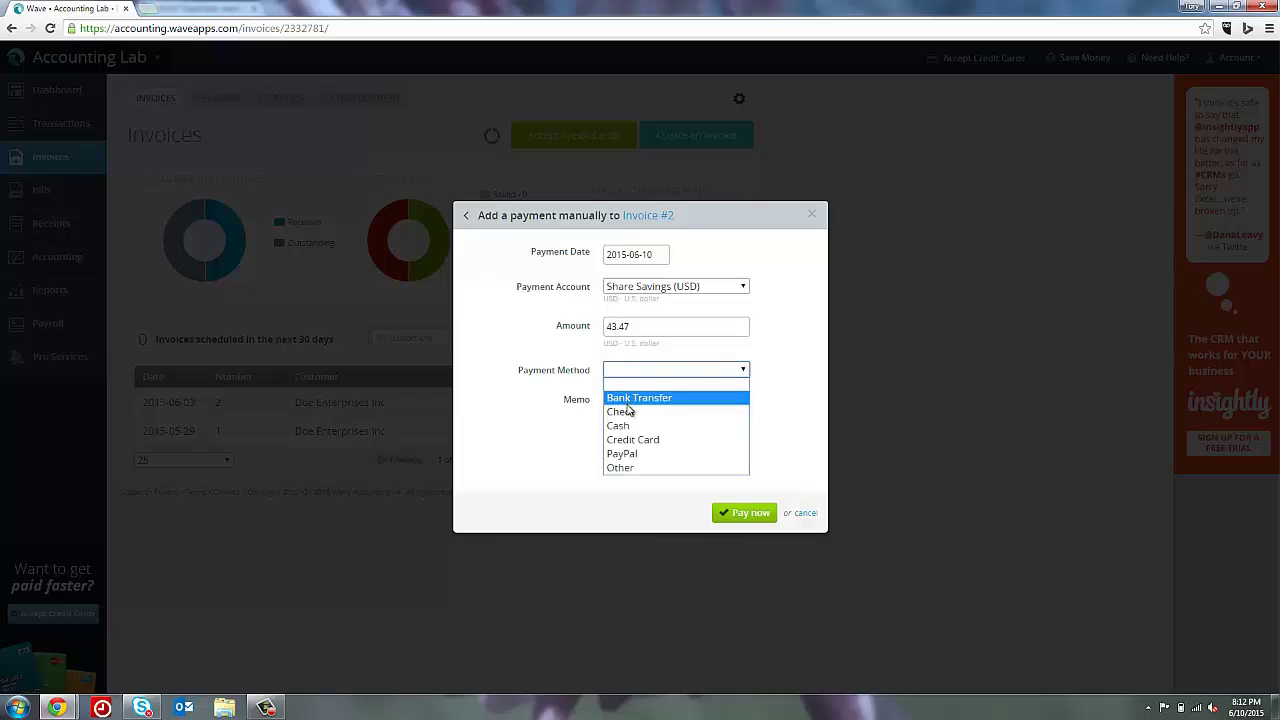
{"action": "left_click", "coordinate": [628, 421]}
{"action": "left_click", "coordinate": [628, 421]}
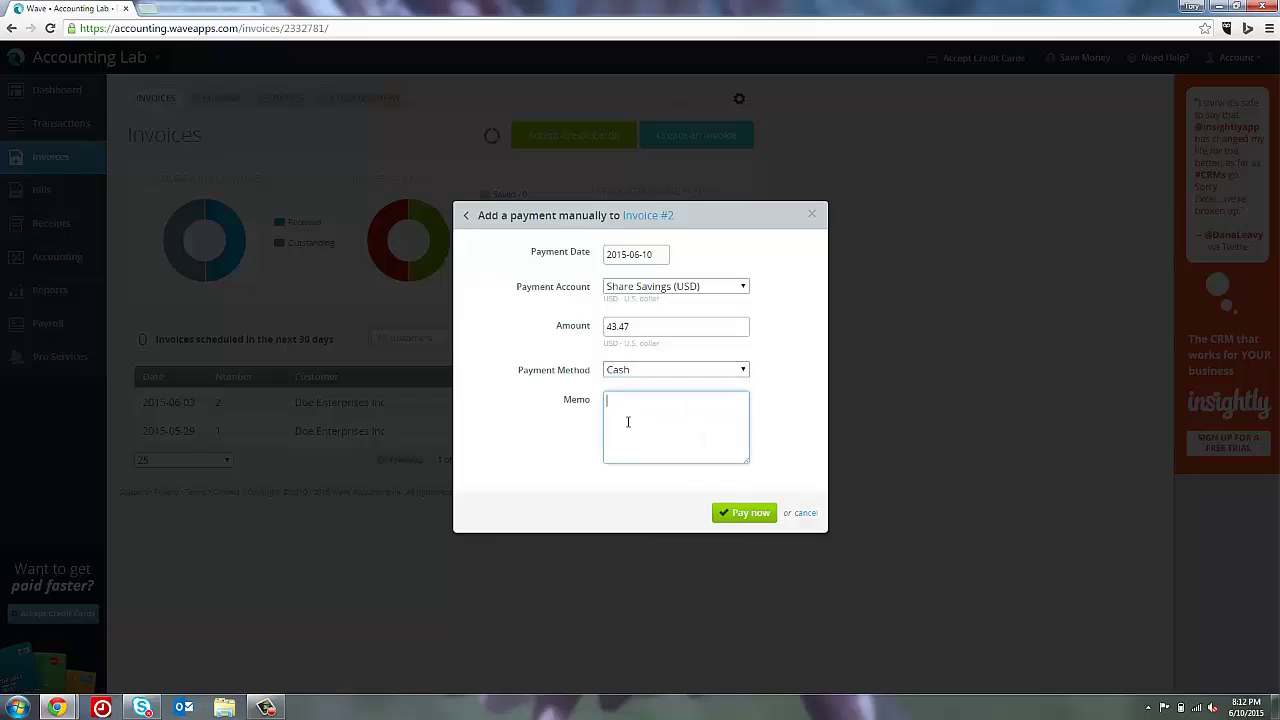
{"action": "left_click", "coordinate": [737, 513]}
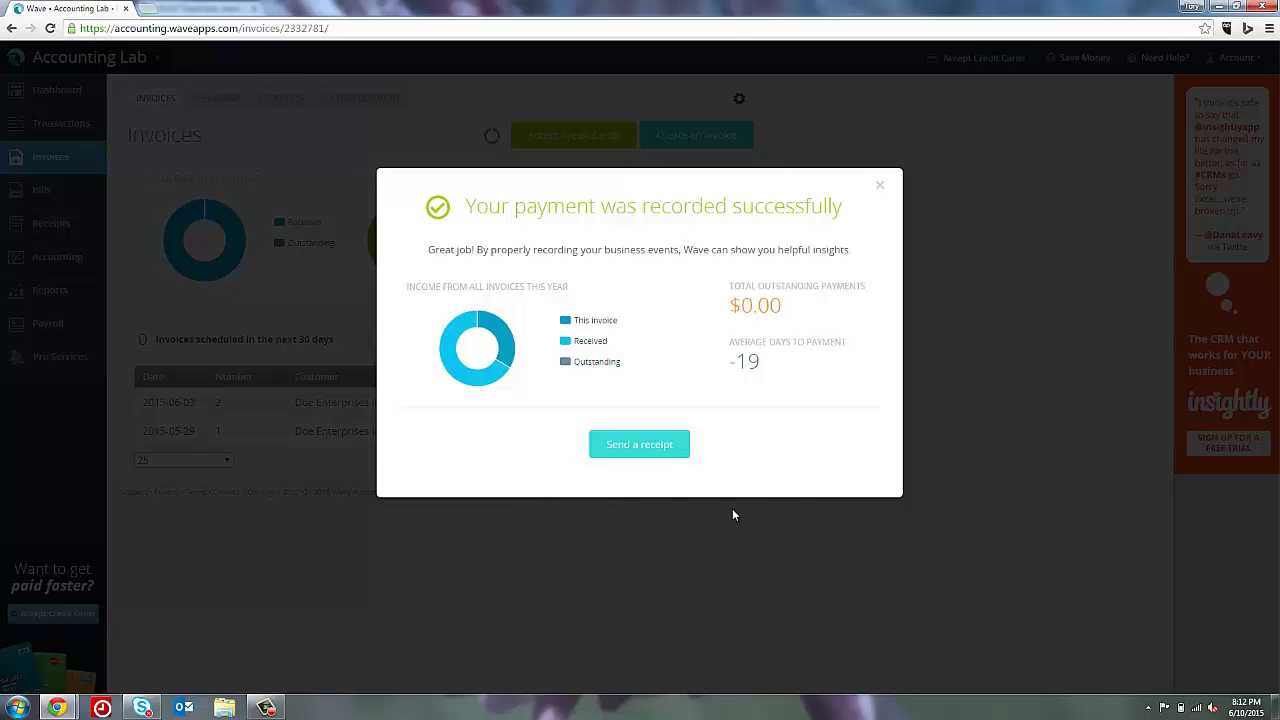
{"action": "left_click", "coordinate": [666, 454]}
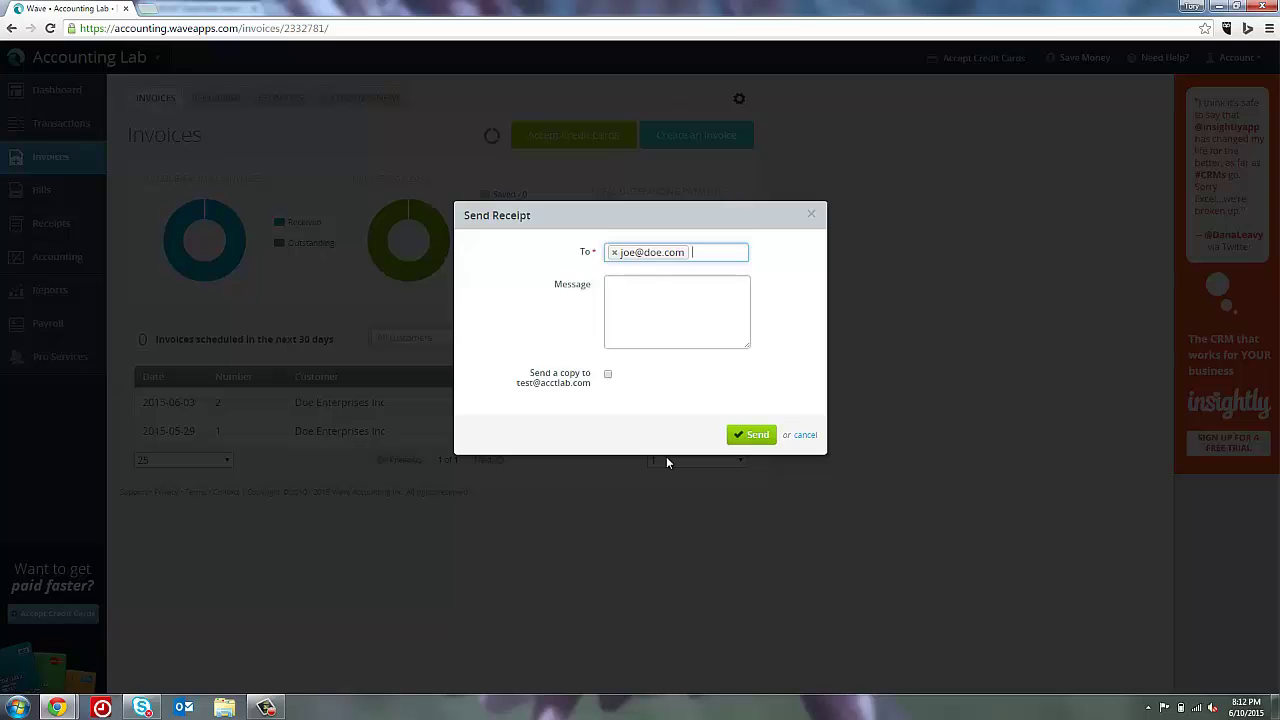
{"action": "left_click", "coordinate": [744, 441]}
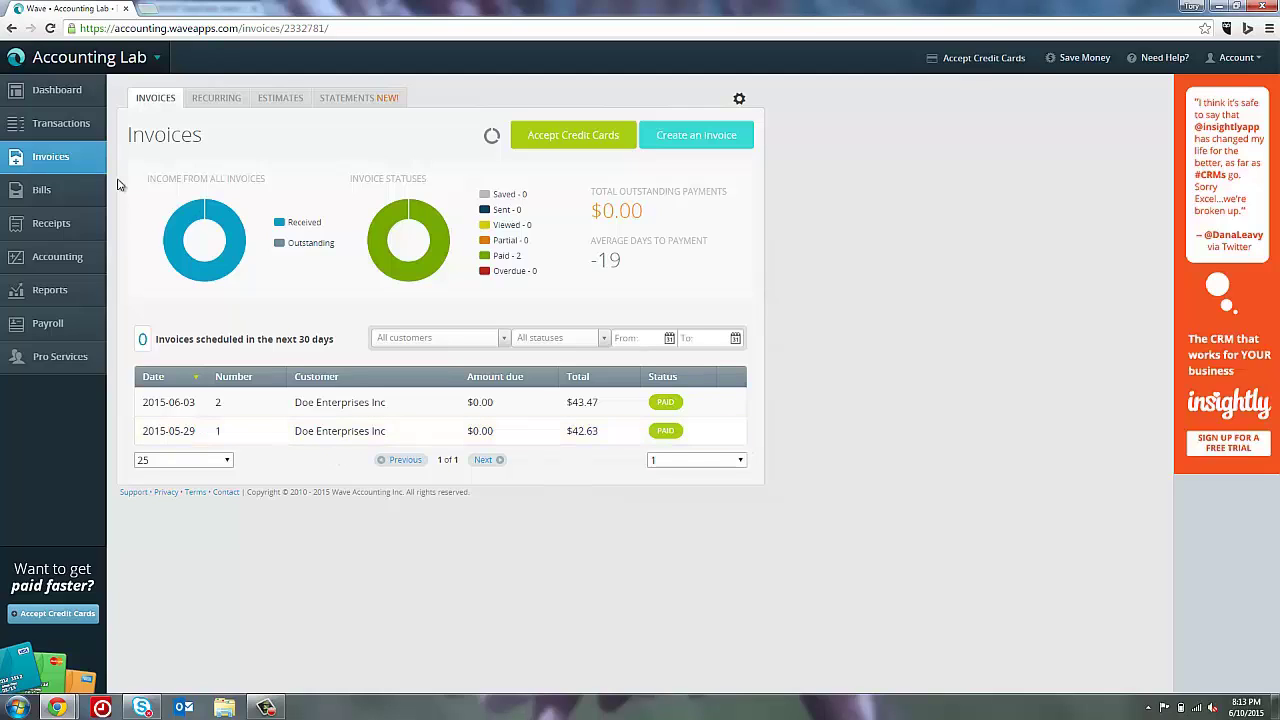
Merge the 43.47 Doe Enterprises Inc payment of 2015-06-10 with the 43.47 deposit of 2015-04-23 in the transactions list
{"action": "left_click", "coordinate": [78, 134]}
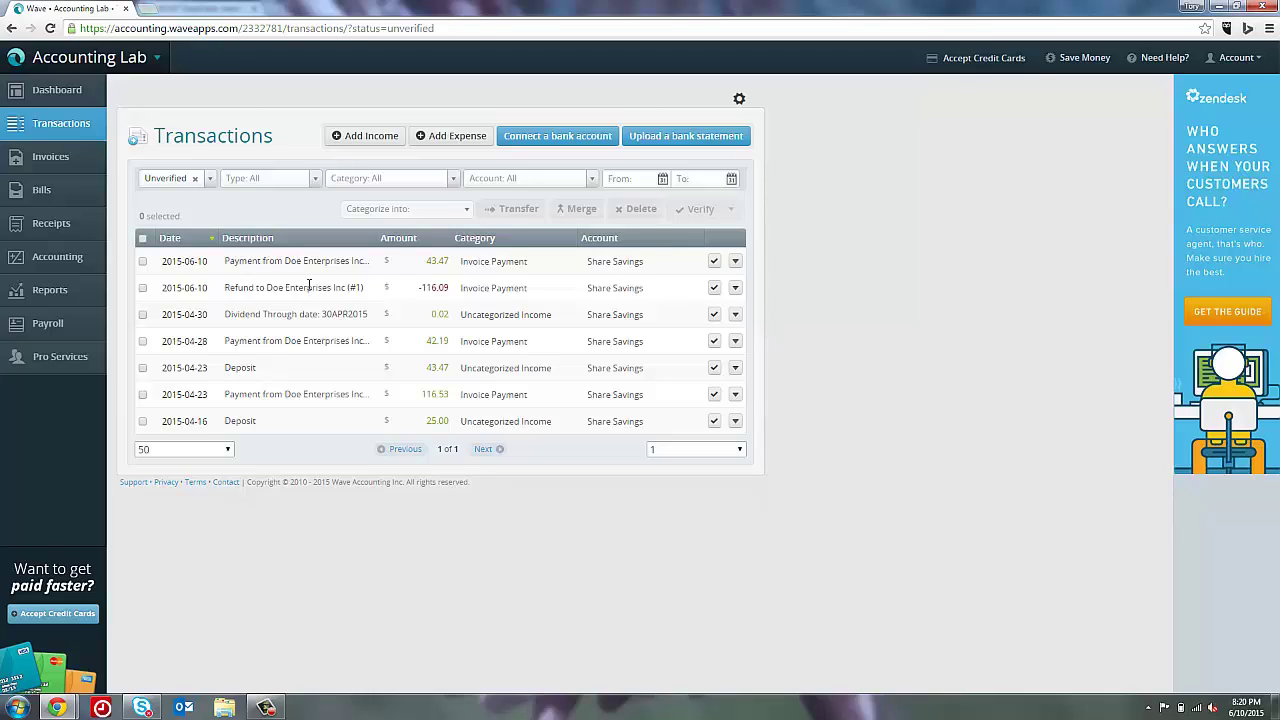
{"action": "left_click", "coordinate": [144, 266]}
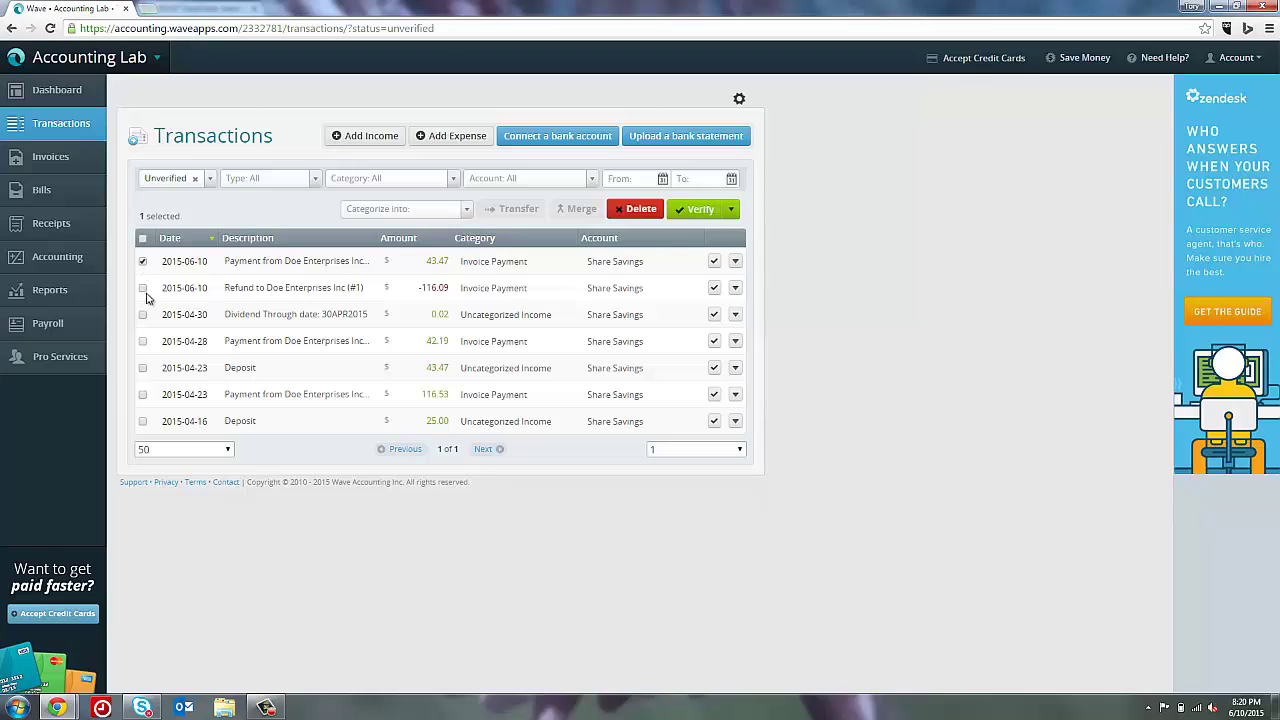
{"action": "left_click", "coordinate": [144, 370]}
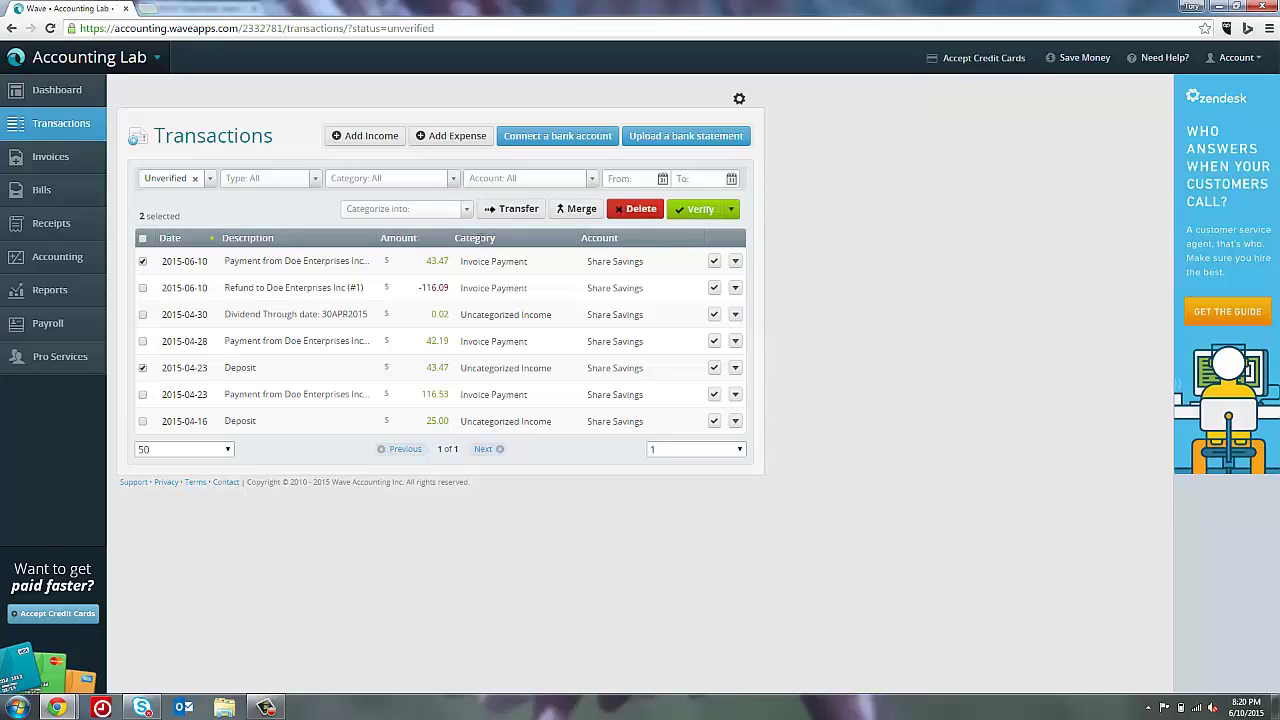
{"action": "left_click", "coordinate": [573, 215]}
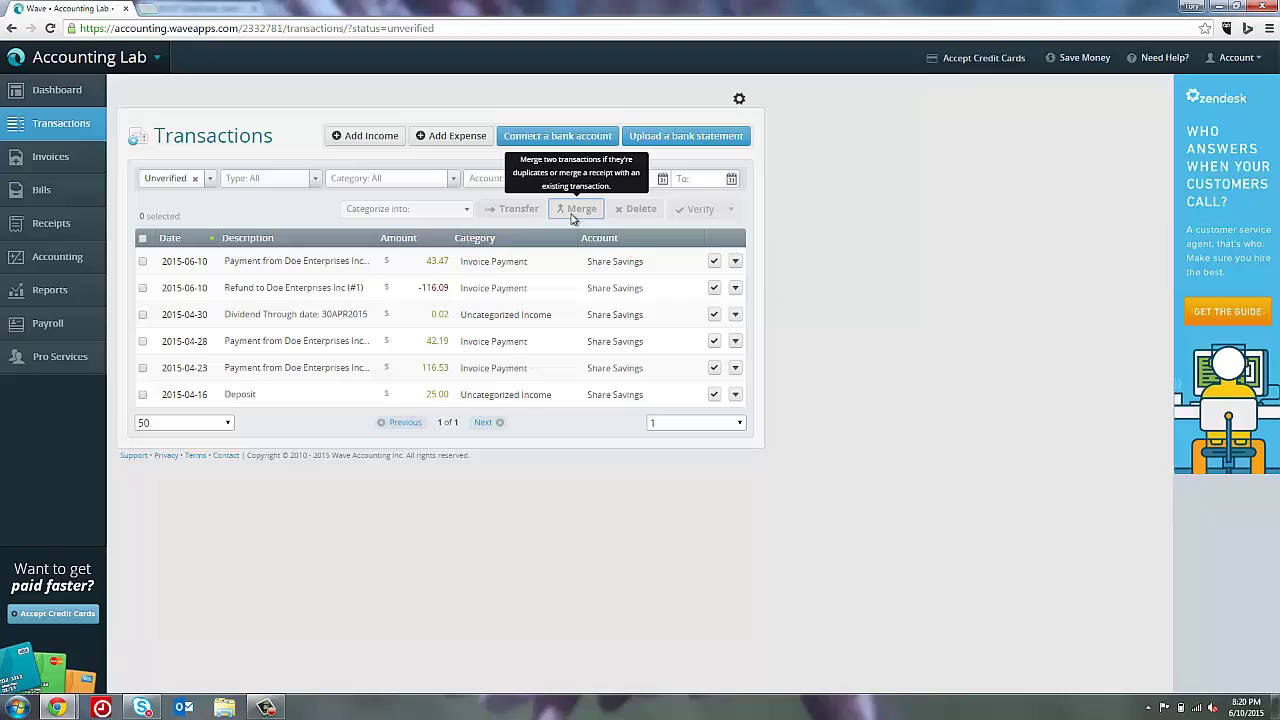